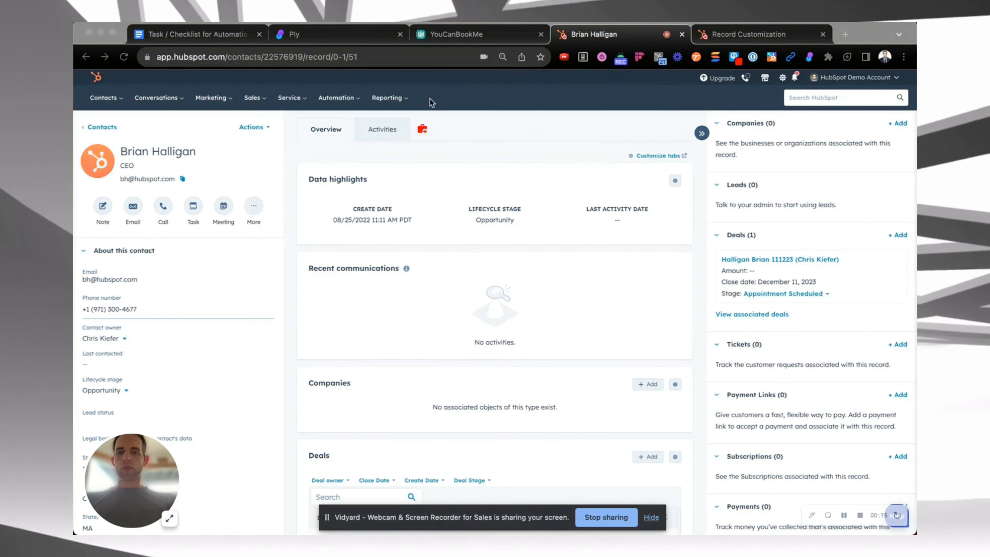
# Start a new Add-on feature in Ply for the HubSpot app
pyautogui.hotkey('ctrl', 'shift', 'Tab')
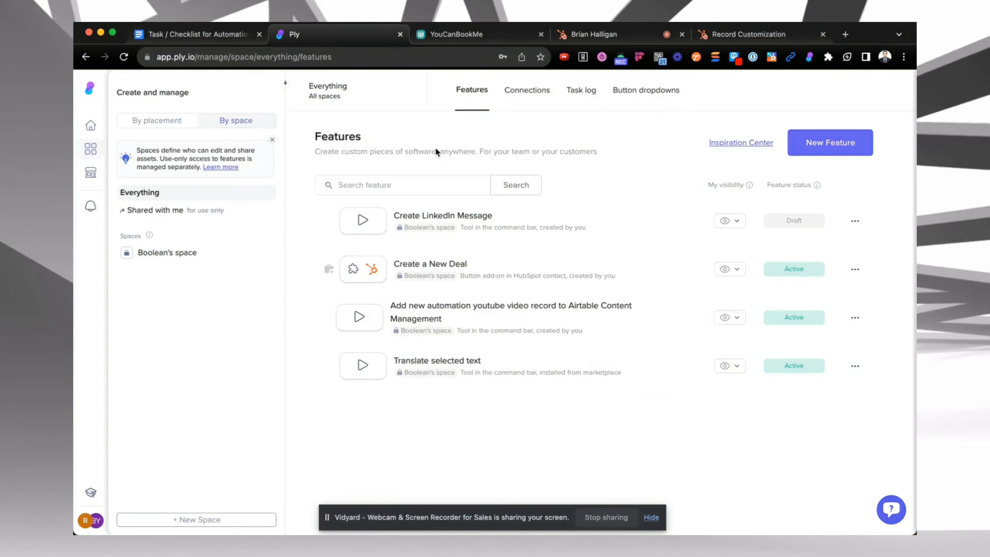
pyautogui.click(827, 151)
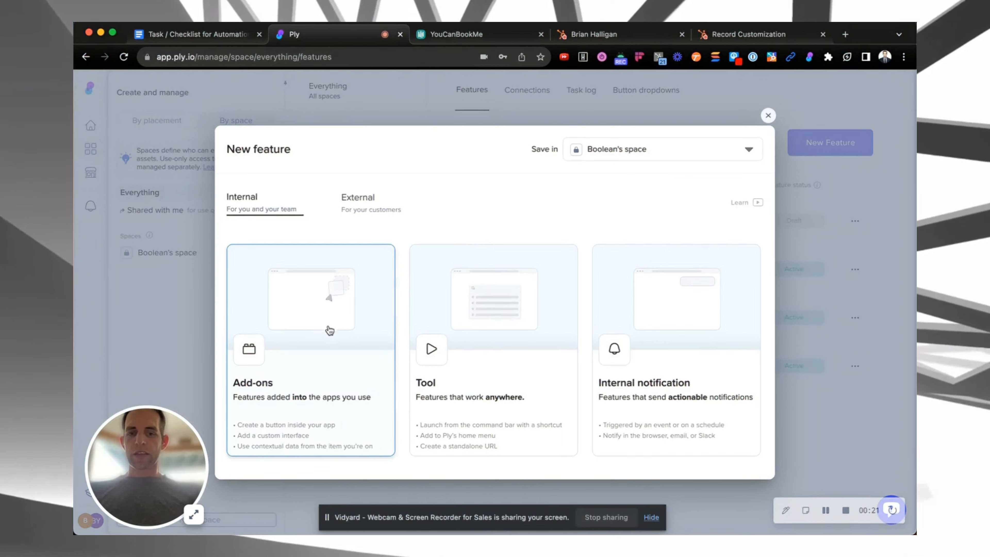
pyautogui.click(291, 341)
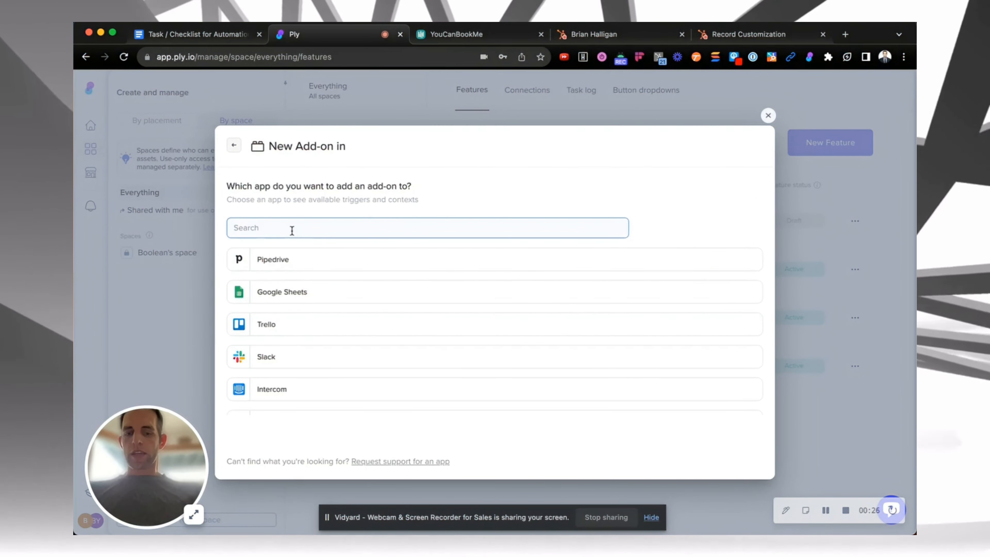
pyautogui.write('hubs')
pyautogui.click(291, 265)
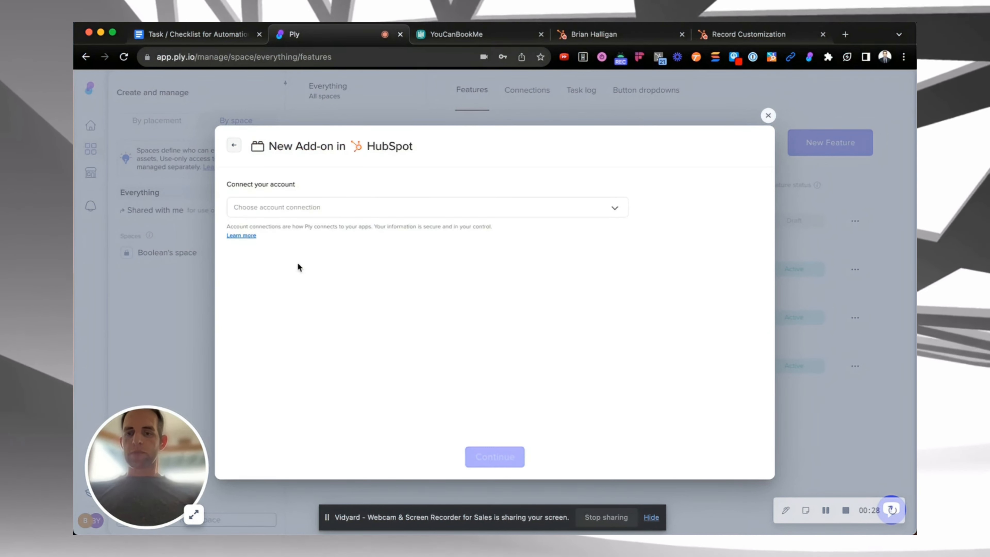
# Connect the YouTube Example HubSpot Demo Account and choose to add a button in contacts
pyautogui.click(337, 209)
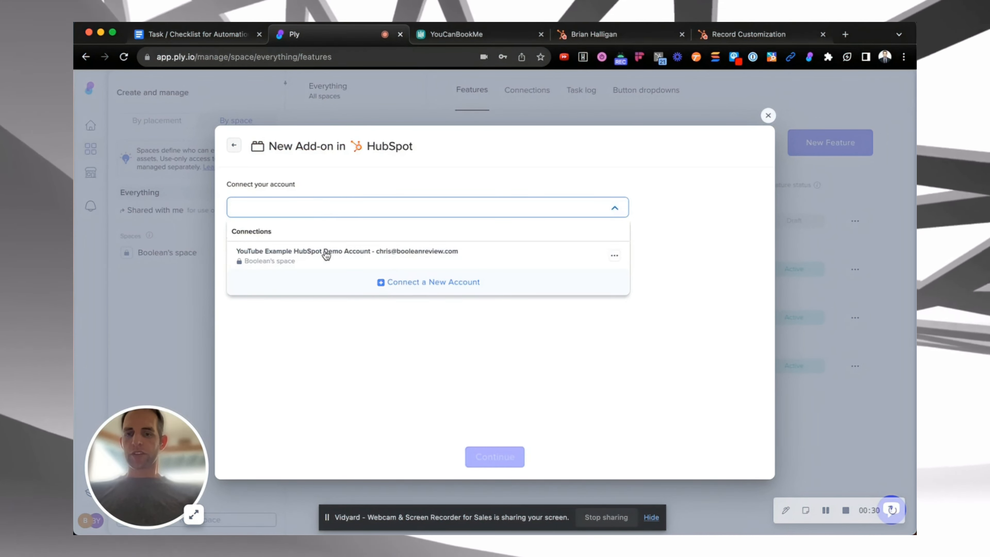
pyautogui.click(354, 256)
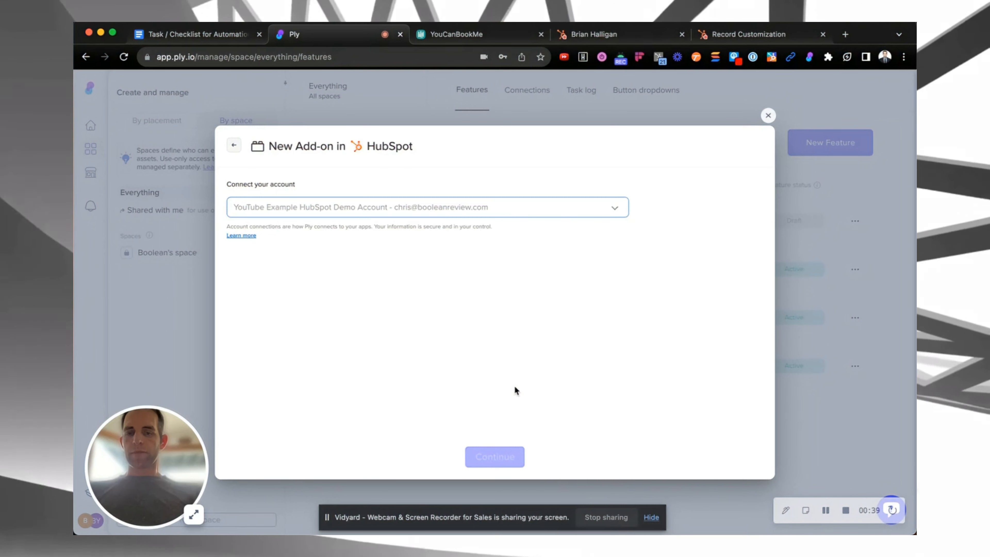
pyautogui.click(499, 458)
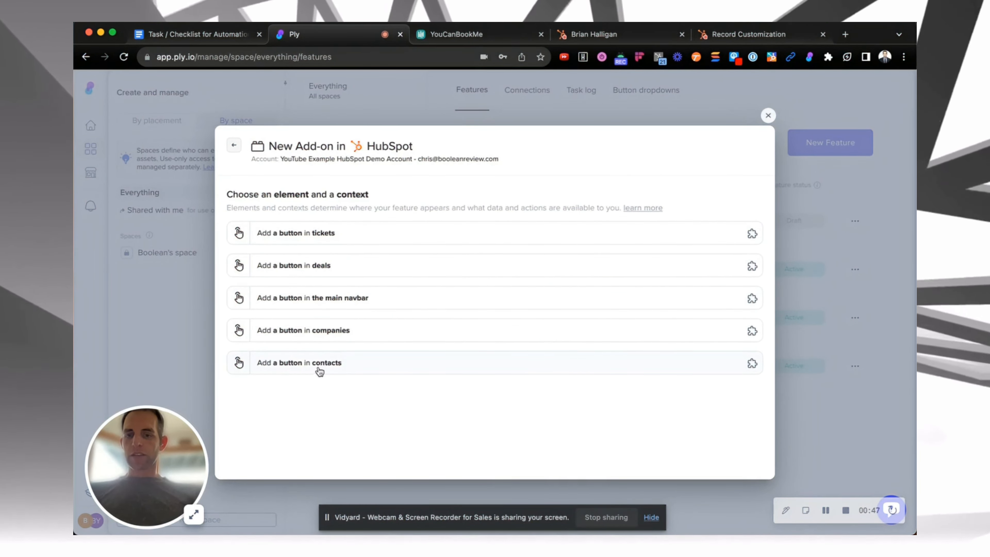
pyautogui.click(344, 372)
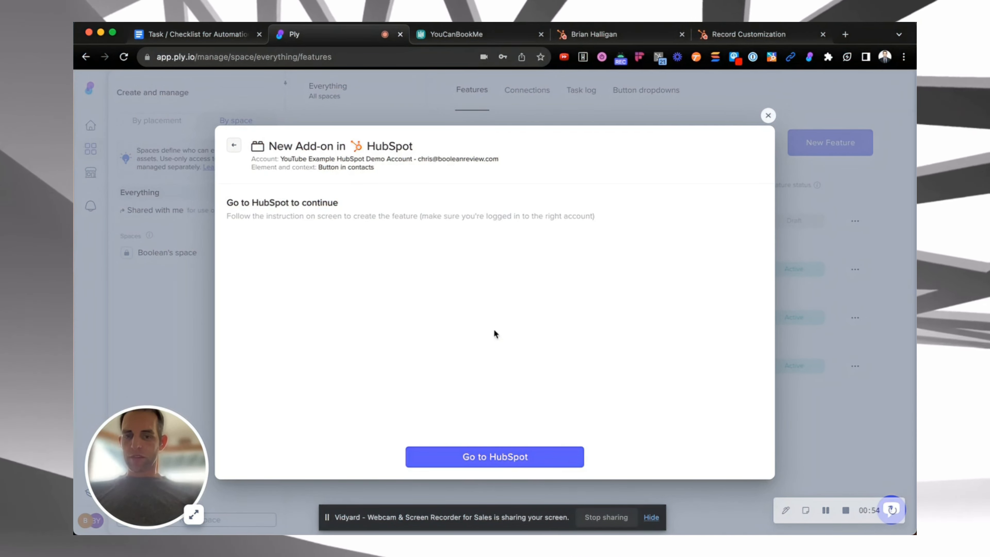
# Go to HubSpot, open the HubSpot Demo Account, and dismiss the create-button prompt
pyautogui.click(446, 458)
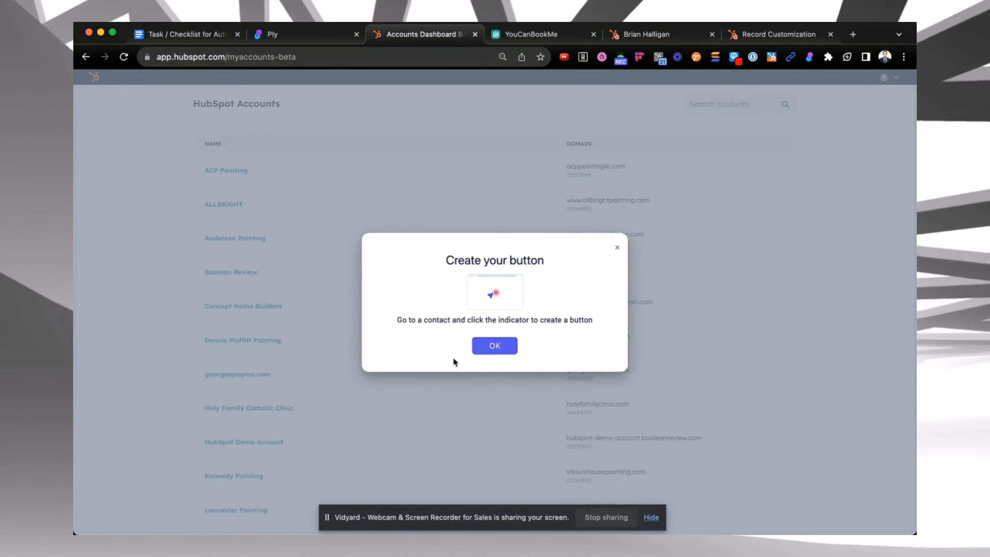
pyautogui.click(495, 345)
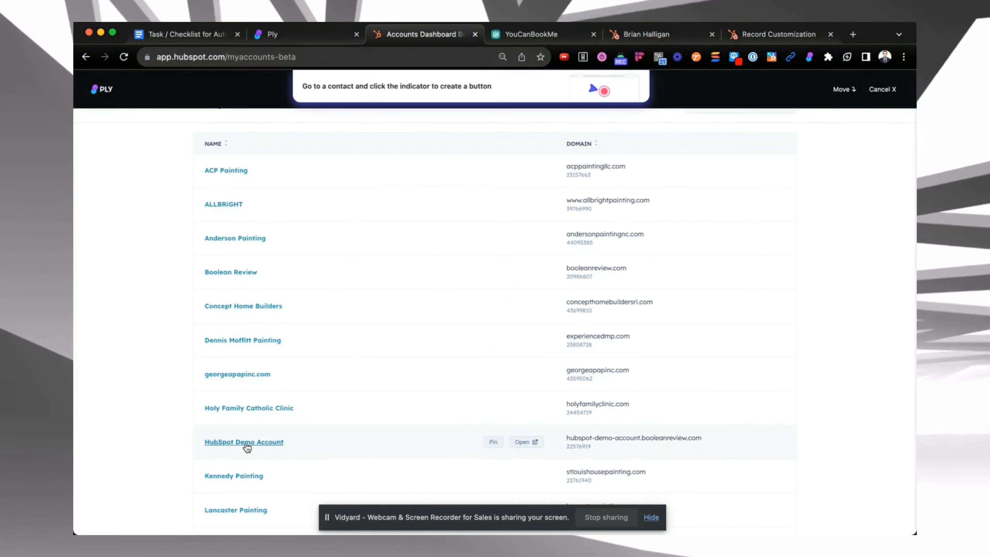
pyautogui.click(245, 443)
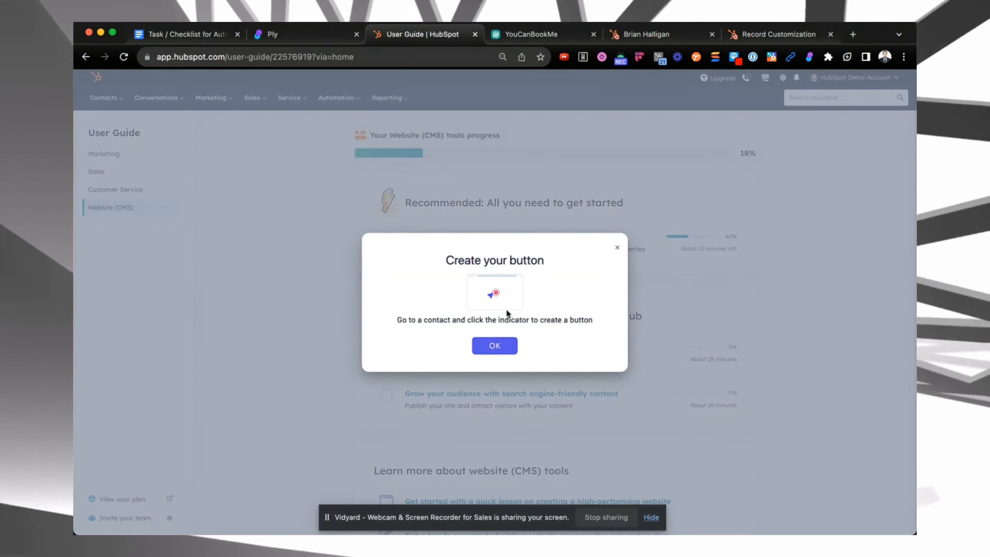
pyautogui.click(489, 348)
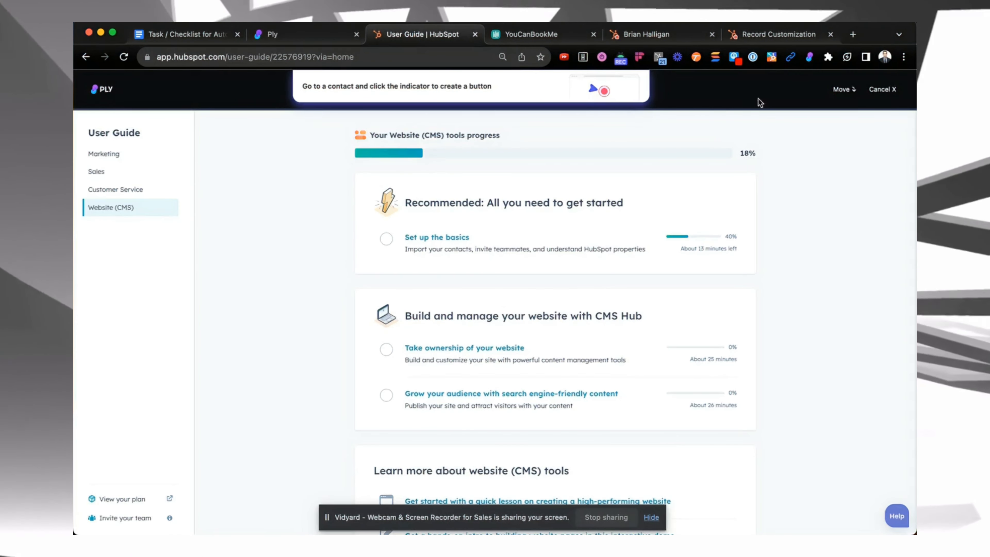
# Move the Ply bar down and open the Brian Halligan contact record, dismissing the prompt
pyautogui.click(841, 89)
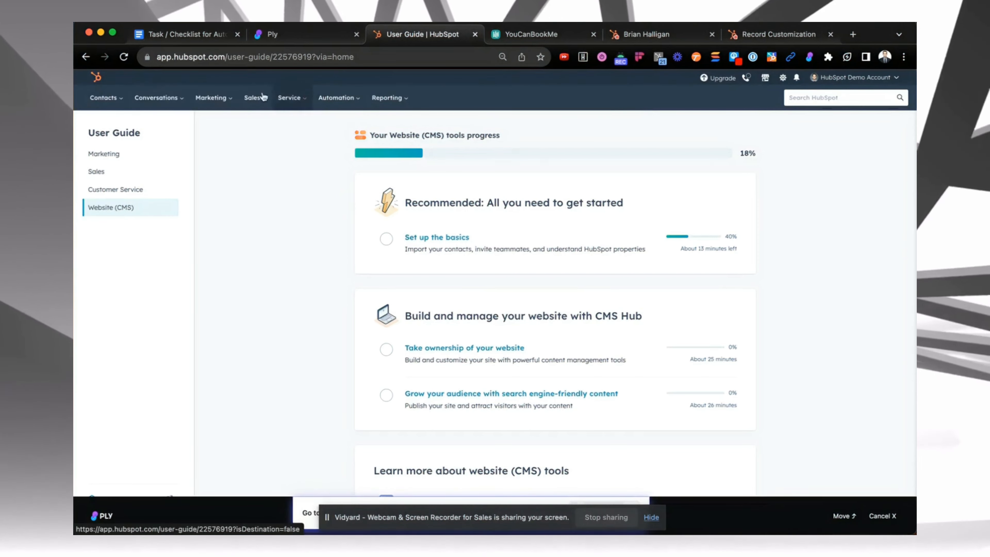
pyautogui.click(102, 98)
pyautogui.click(120, 124)
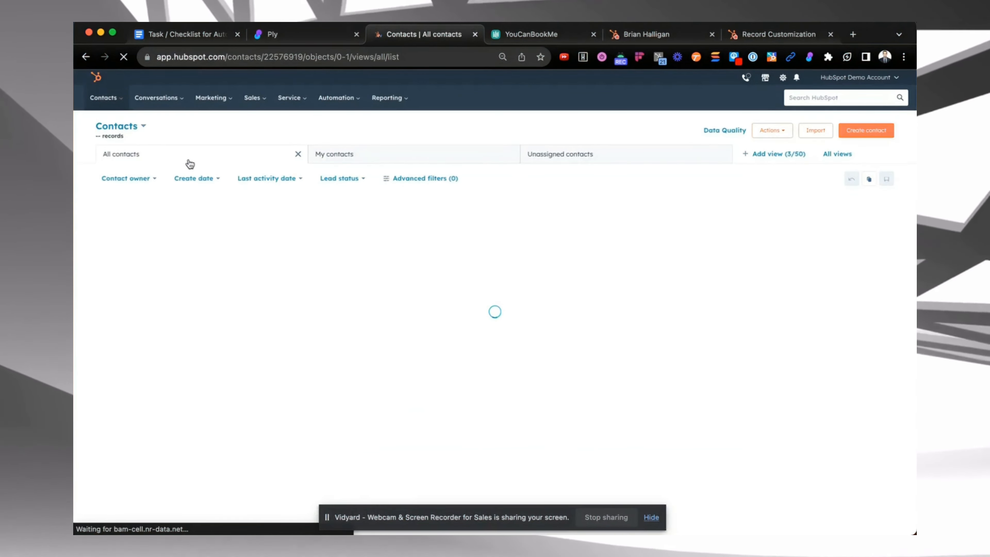
pyautogui.click(172, 302)
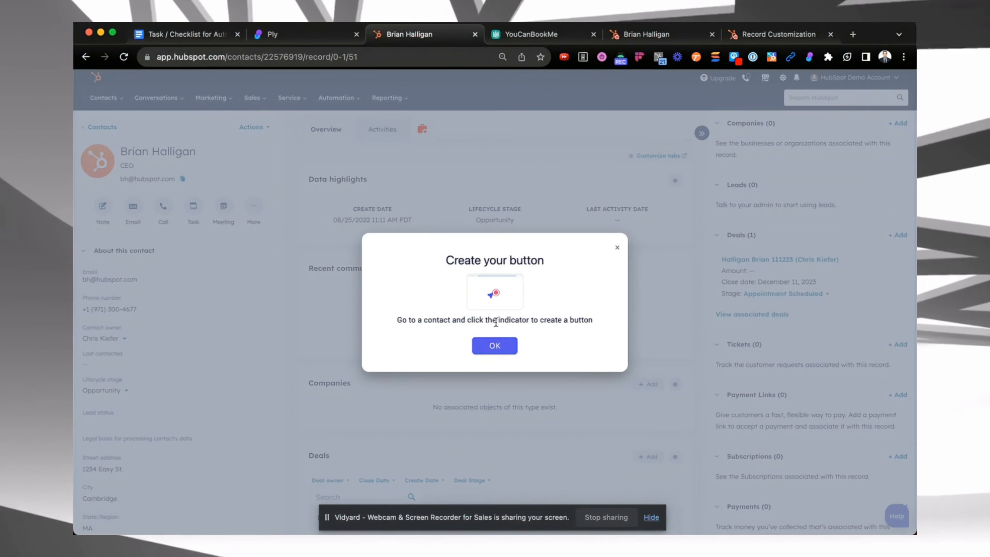
pyautogui.click(492, 347)
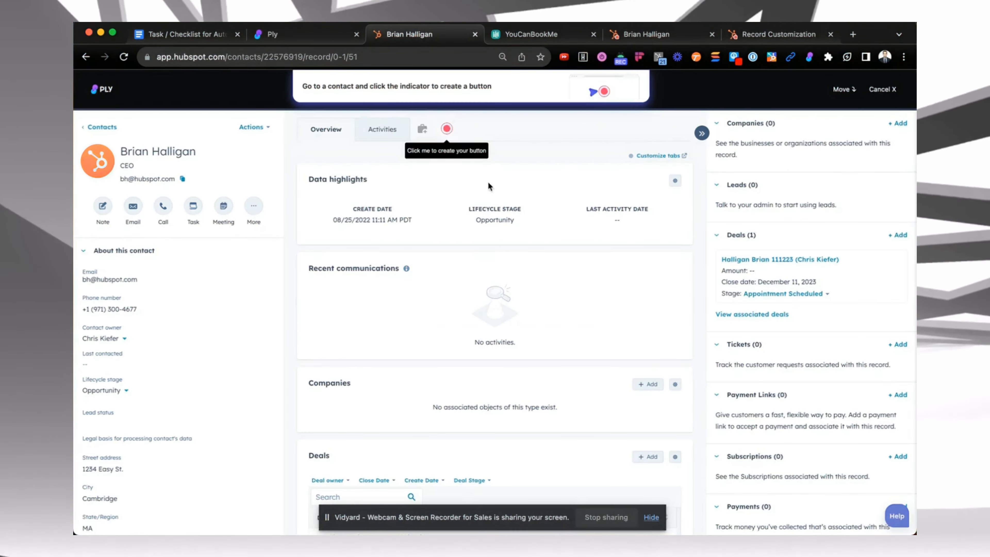
# Open the button designer from the indicator and choose a calendar icon by searching 'calend'
pyautogui.click(447, 129)
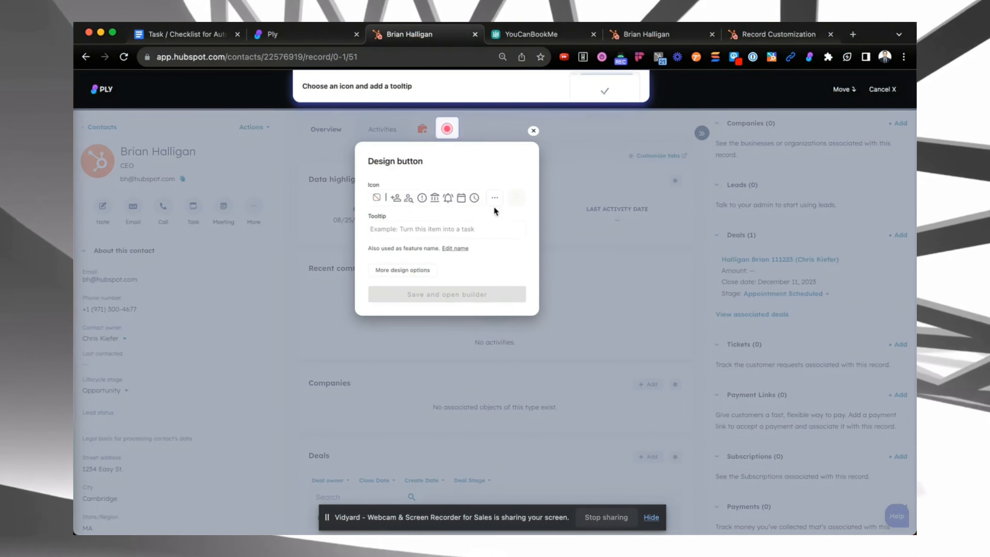
pyautogui.click(496, 198)
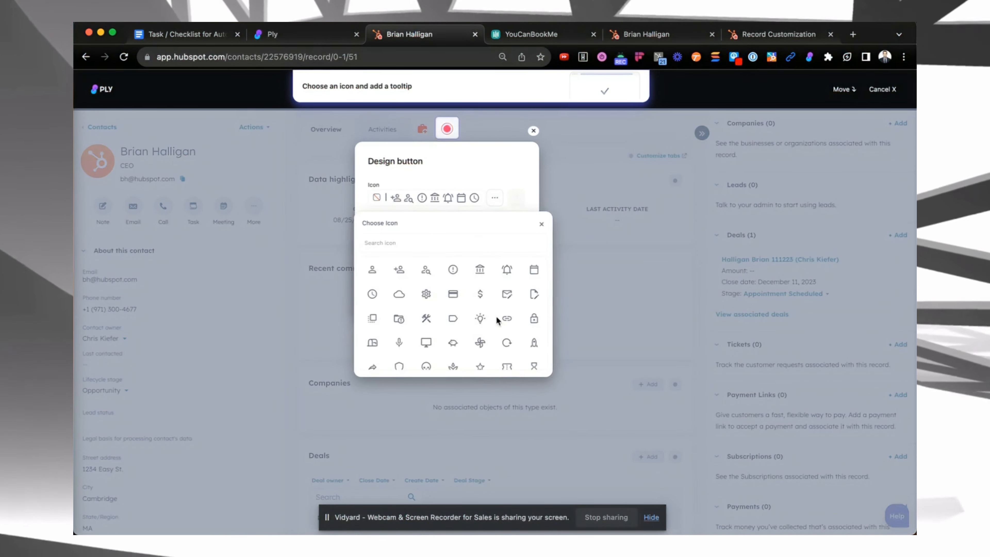
pyautogui.scroll(-2, 496, 316)
pyautogui.click(451, 243)
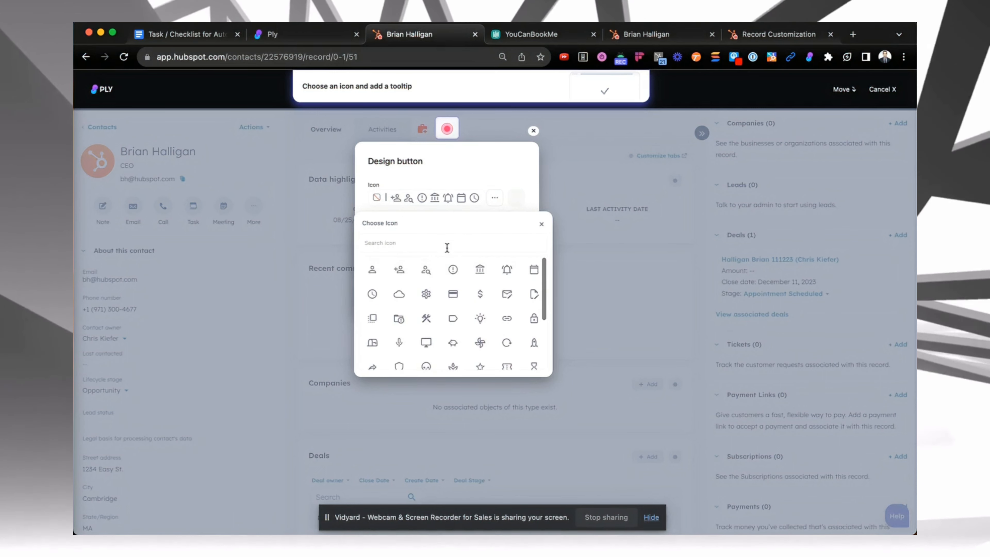
pyautogui.write('calend')
pyautogui.scroll(-3, 438, 351)
pyautogui.scroll(3, 466, 304)
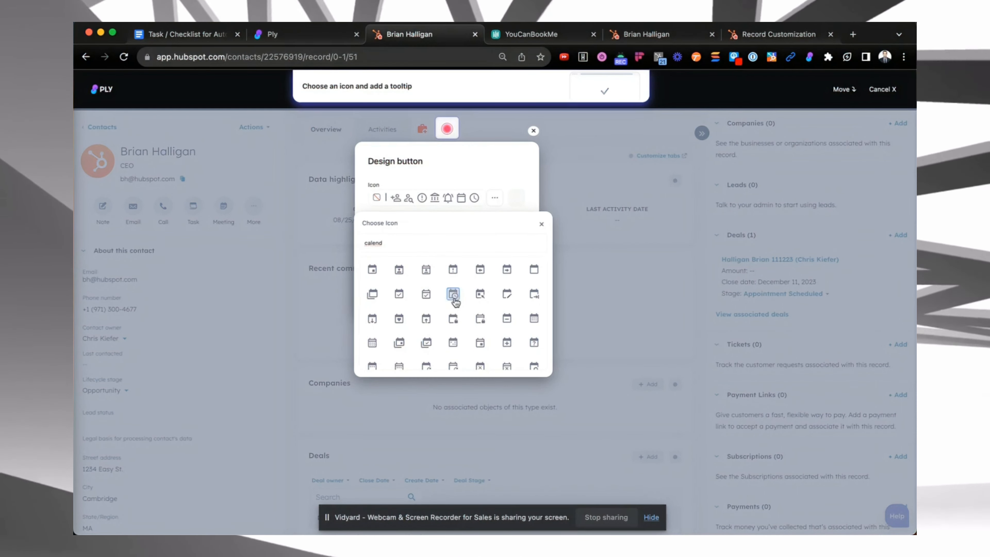
pyautogui.click(453, 298)
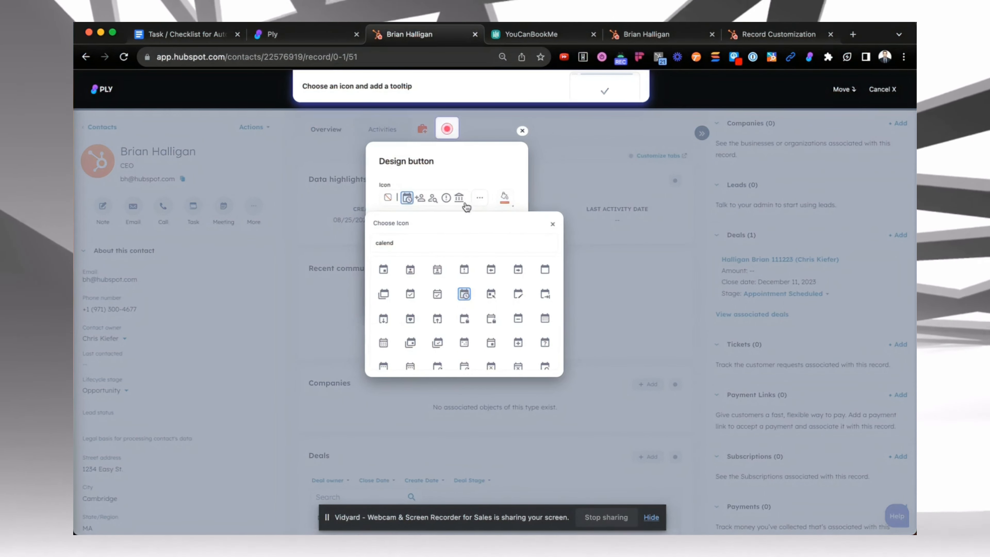
# Set the button icon colour to yellow
pyautogui.click(505, 197)
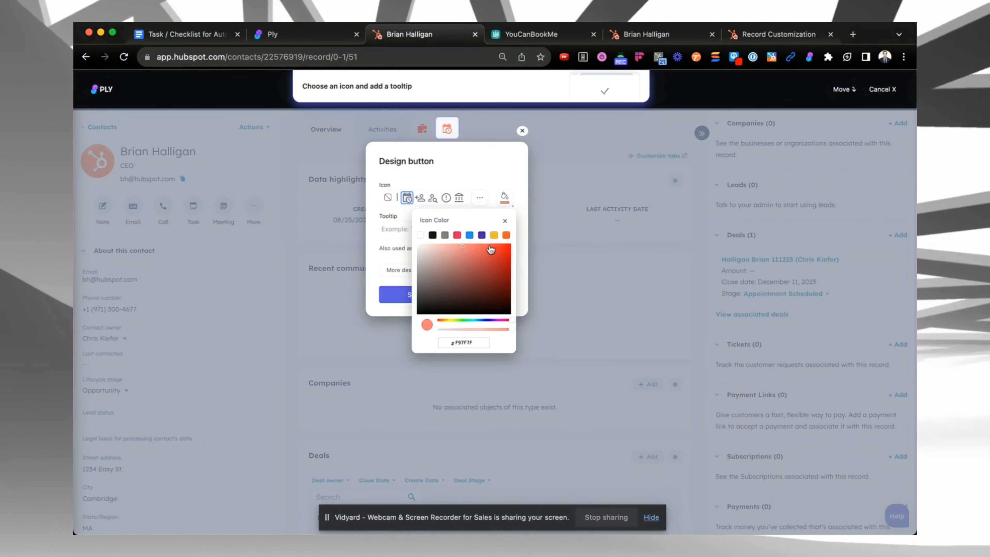
pyautogui.click(494, 236)
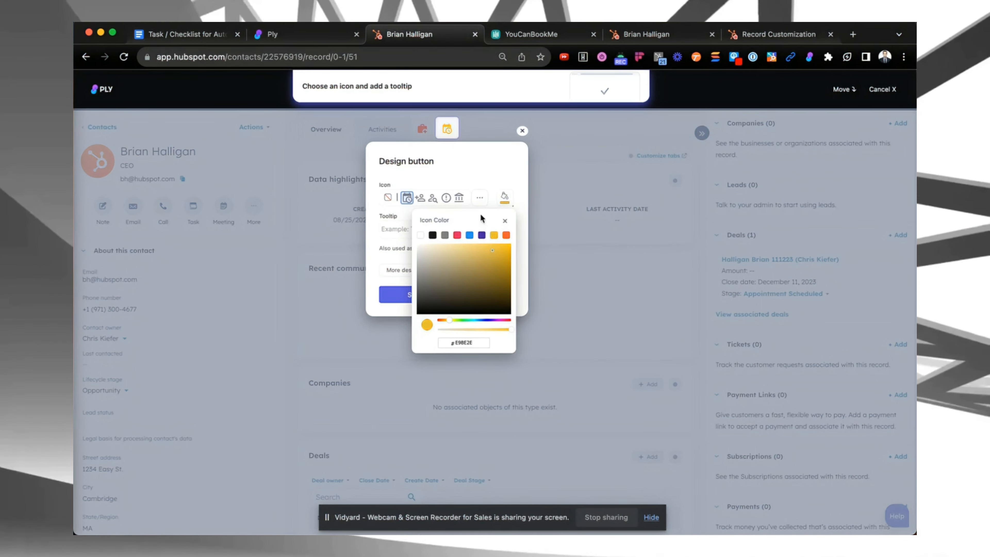
pyautogui.click(489, 174)
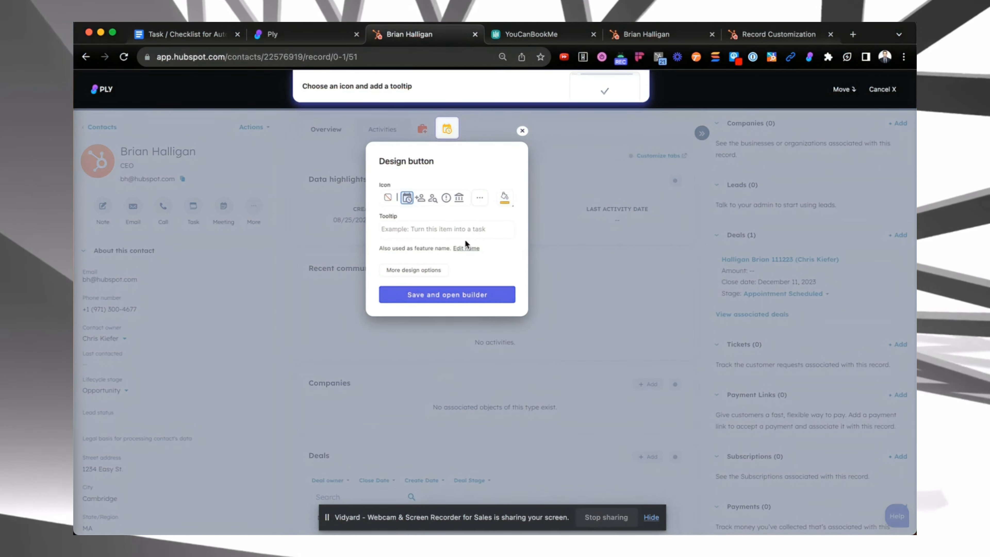
# Enter a tooltip beginning 'Schedule a meeting in' and save to open the builder
pyautogui.write('Schedule a meeti')
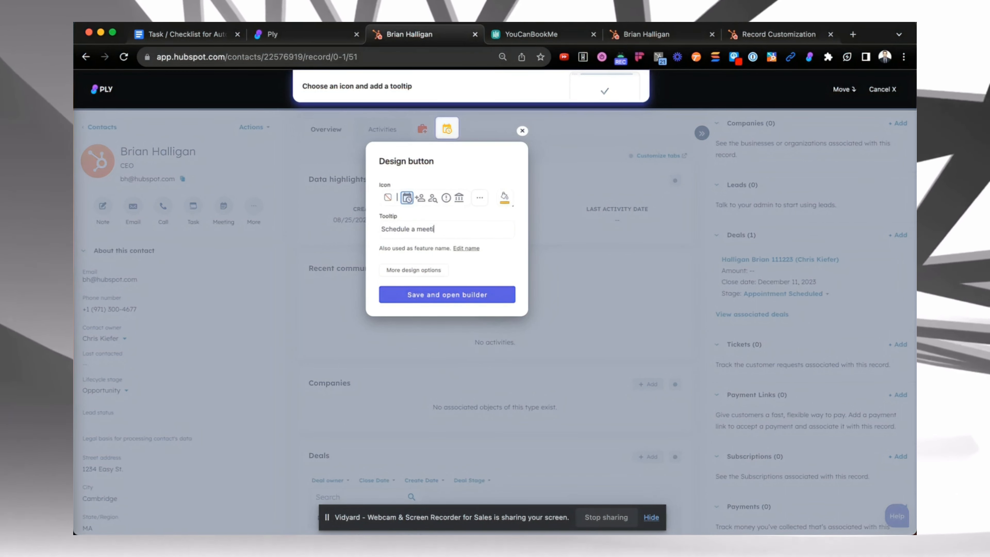
pyautogui.write('ng in YCBM')
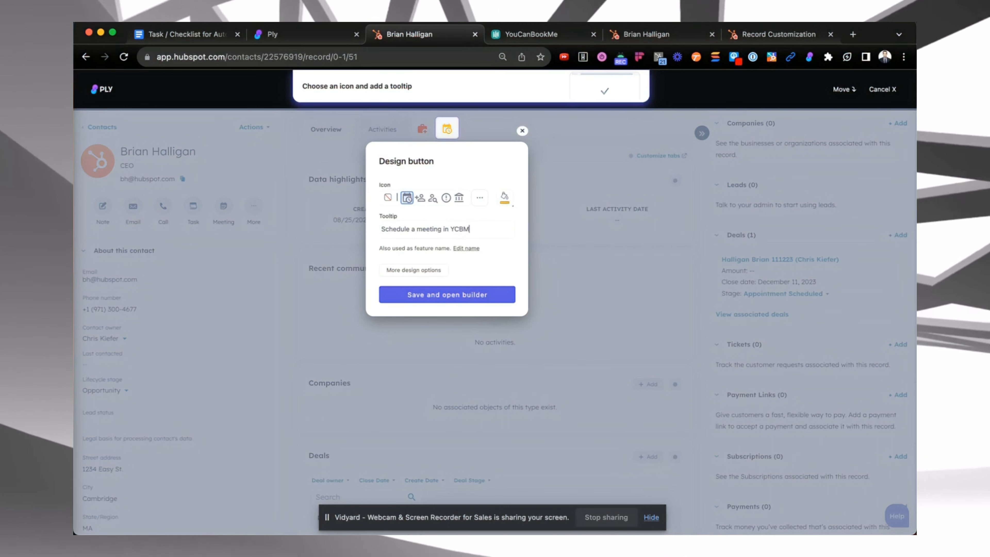
pyautogui.click(454, 295)
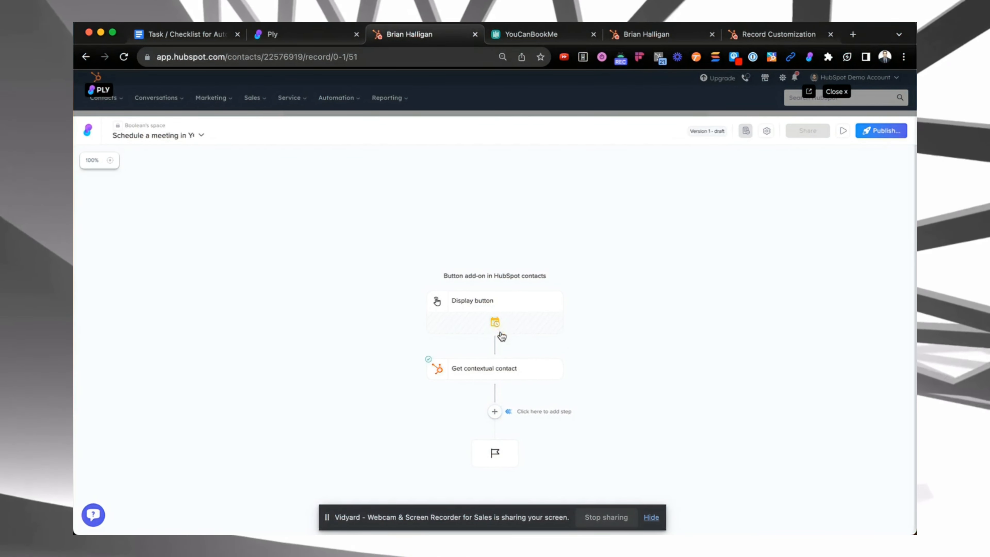
# Add a URL redirect step after the contextual contact step and open its URL field
pyautogui.click(483, 376)
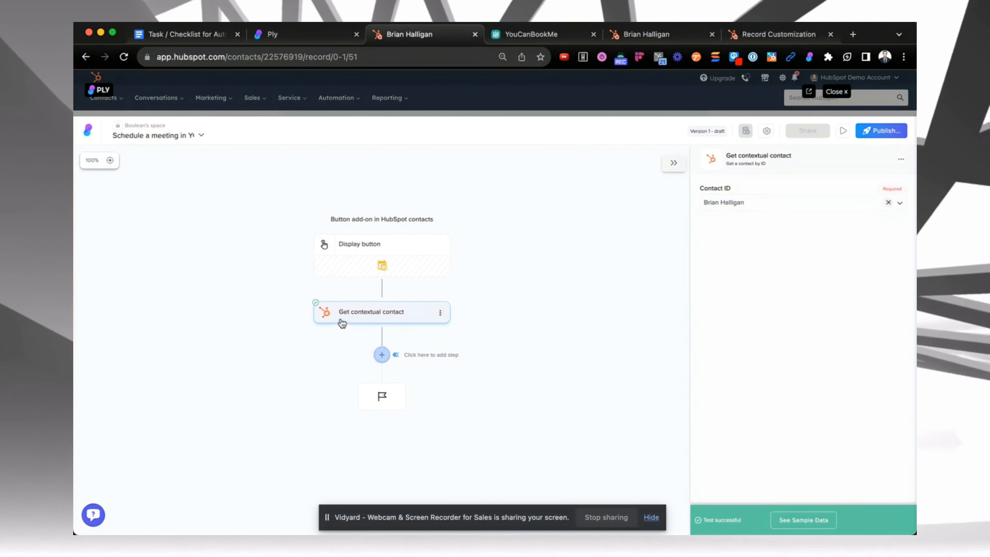
pyautogui.click(382, 356)
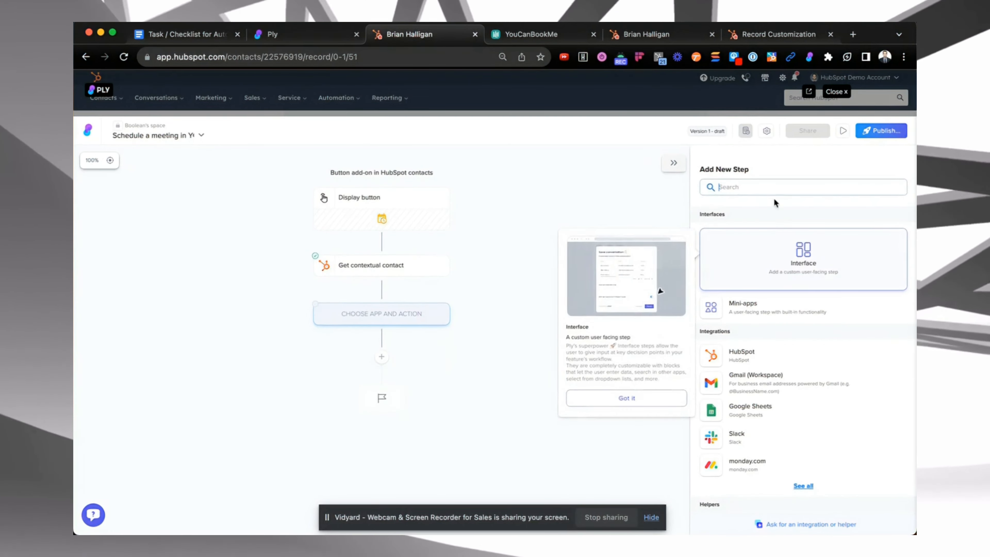
pyautogui.write('url')
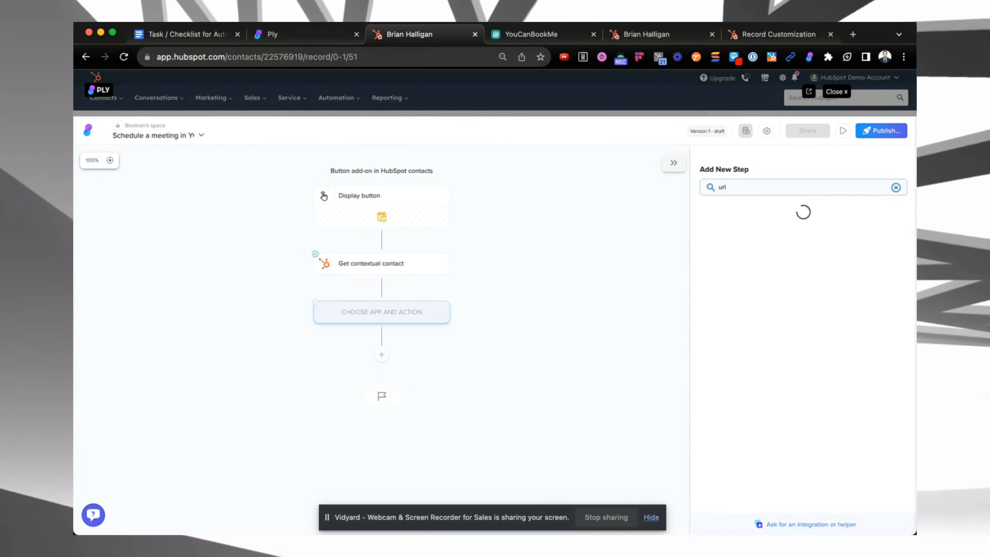
pyautogui.click(734, 258)
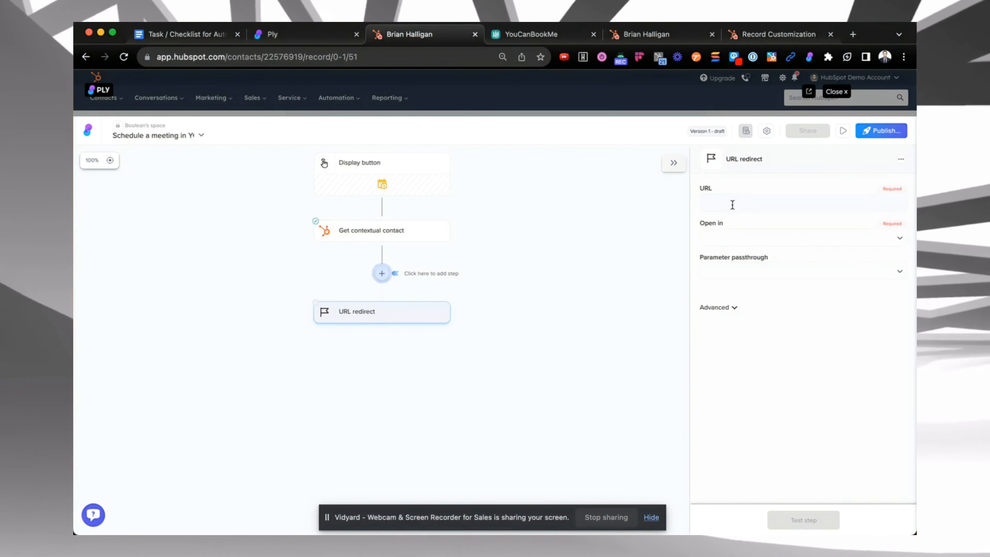
pyautogui.click(732, 204)
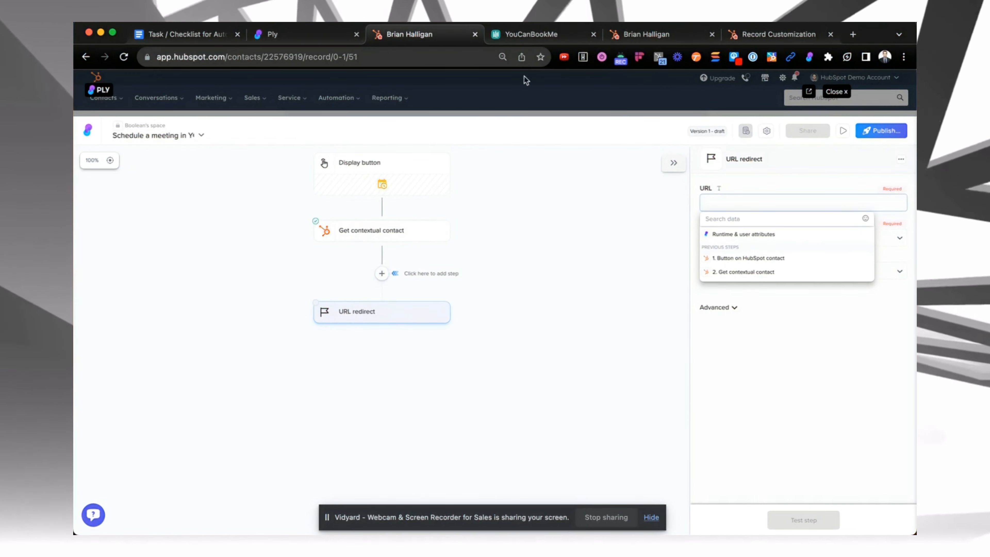
# Open the YouCanBookMe booking page from the dashboard and select its URL in the address bar
pyautogui.click(533, 36)
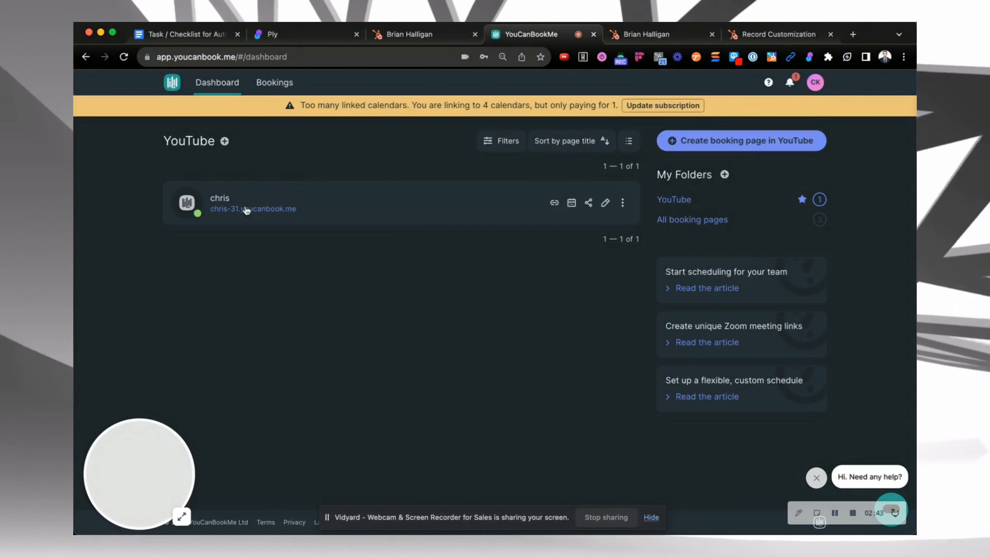
pyautogui.click(225, 209)
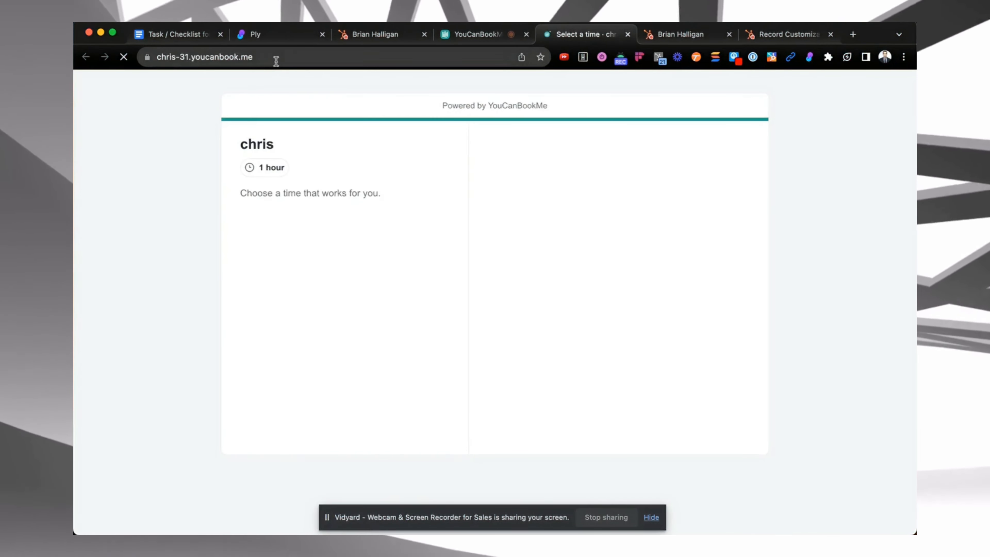
pyautogui.click(274, 57)
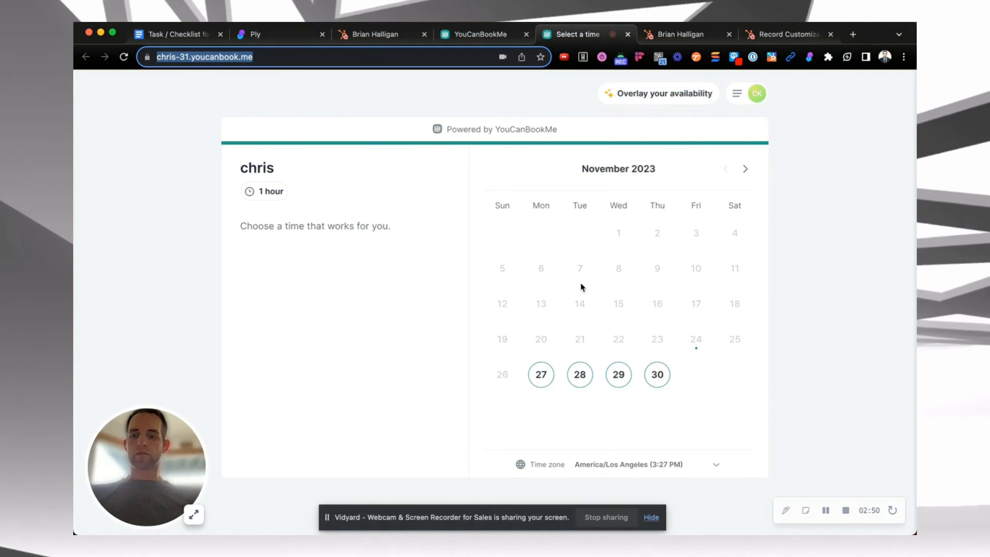
# Pick a date and time slot on the booking page to view its confirmation form fields
pyautogui.click(541, 375)
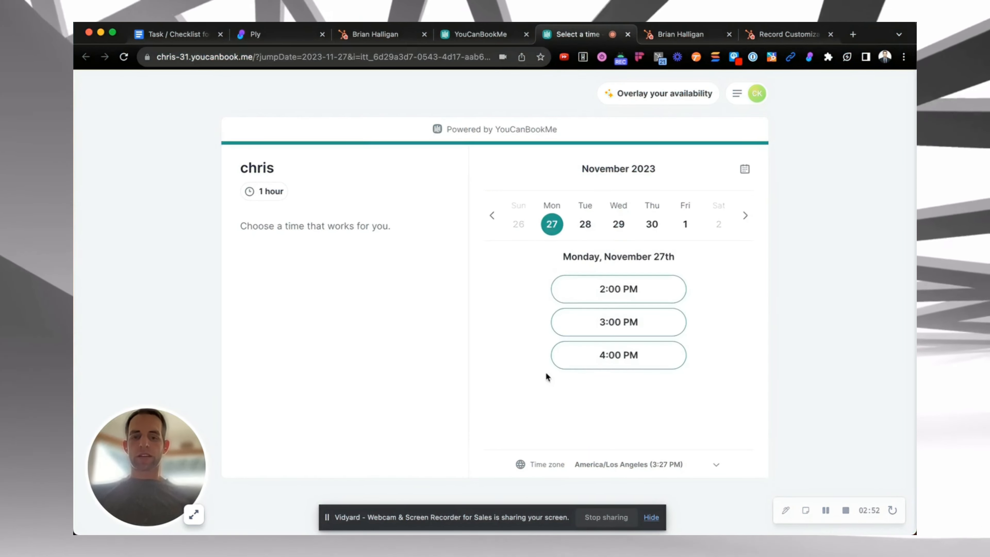
pyautogui.click(601, 285)
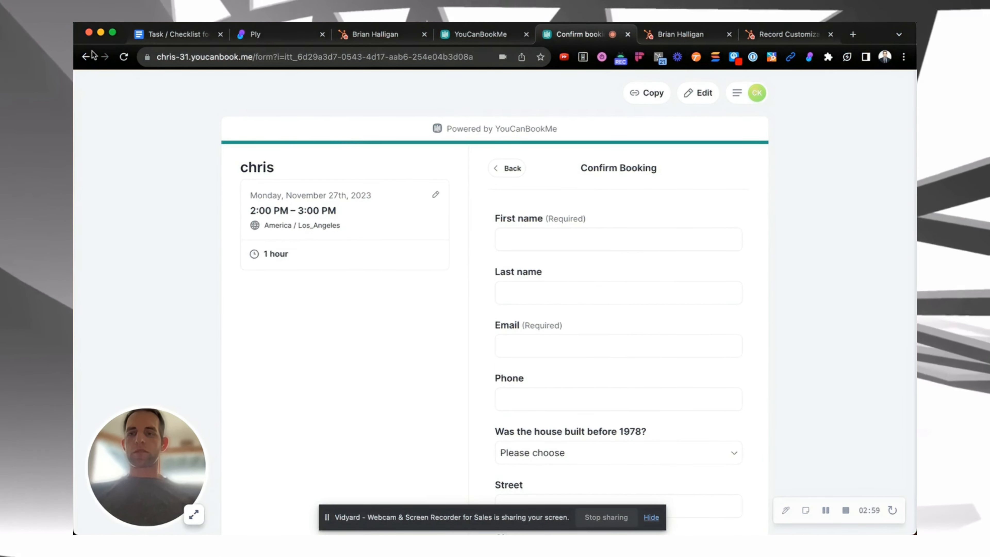
pyautogui.click(85, 57)
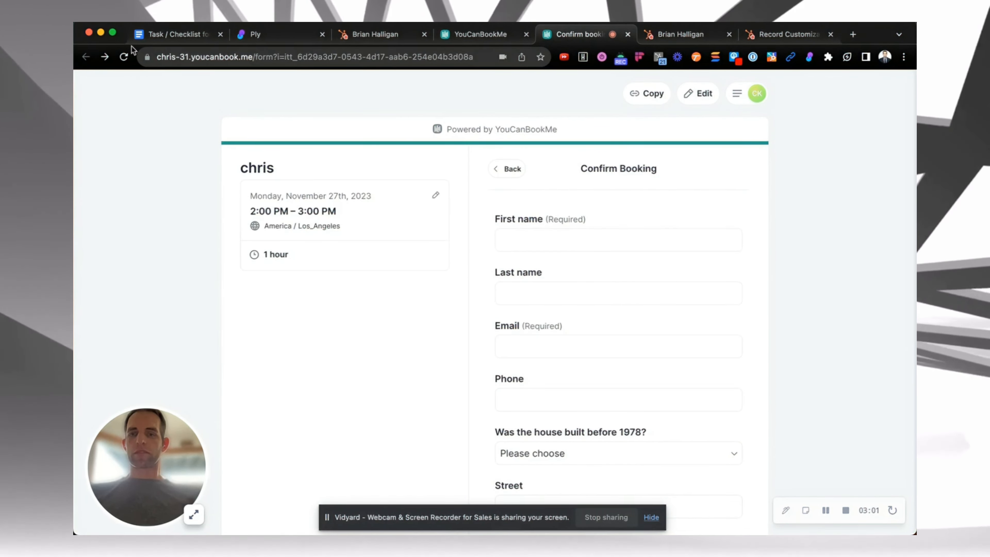
# Enter the booking page URL followed by '/?' into the URL redirect step's URL field
pyautogui.click(486, 38)
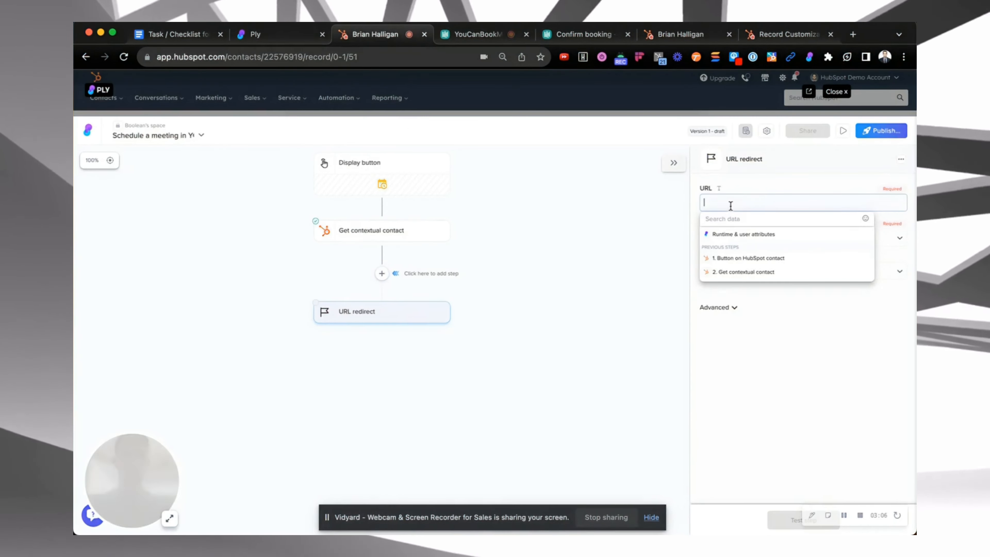
pyautogui.click(731, 206)
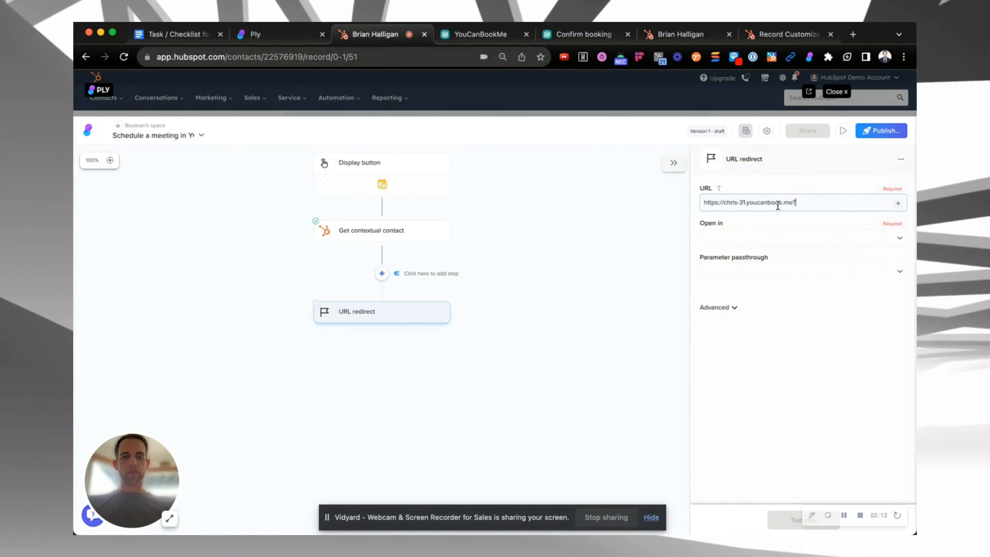
pyautogui.write('?')
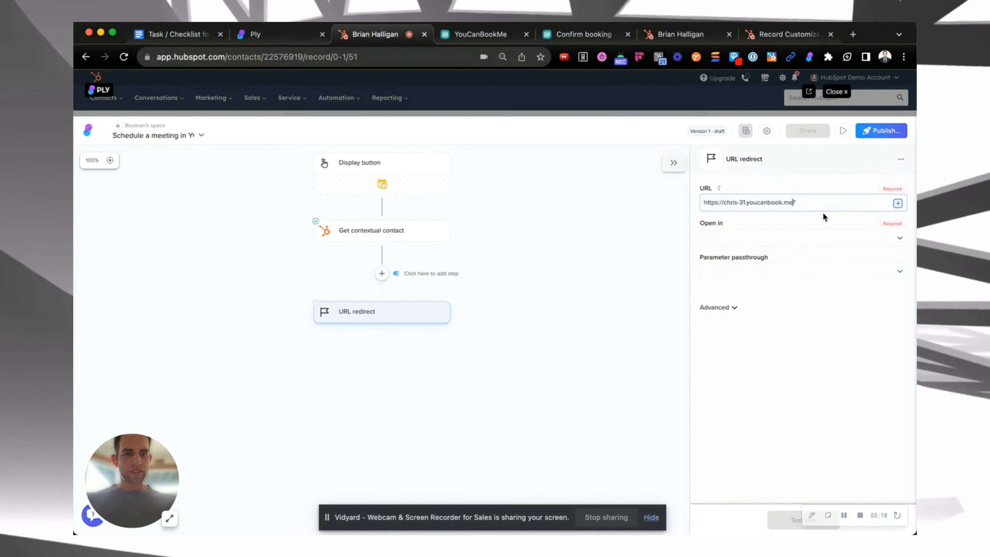
pyautogui.press('Left')
pyautogui.write('/')
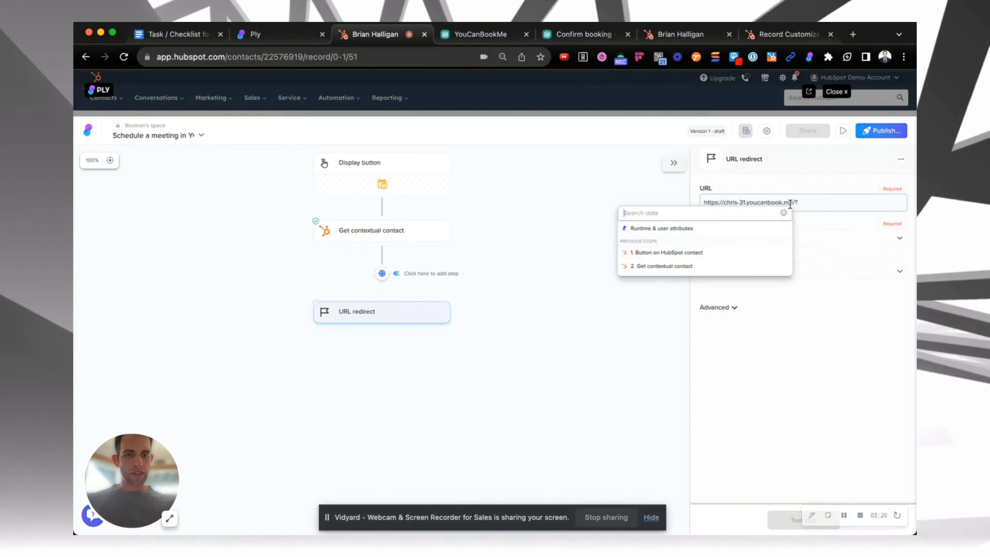
pyautogui.click(810, 202)
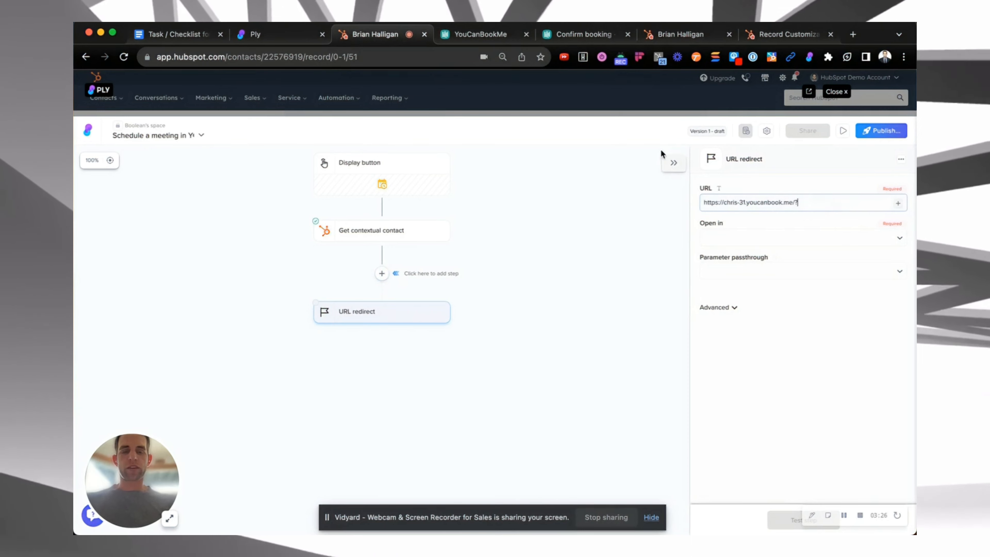
# Examine the booking form question codes in the YouCanBookMe booking page settings
pyautogui.click(477, 31)
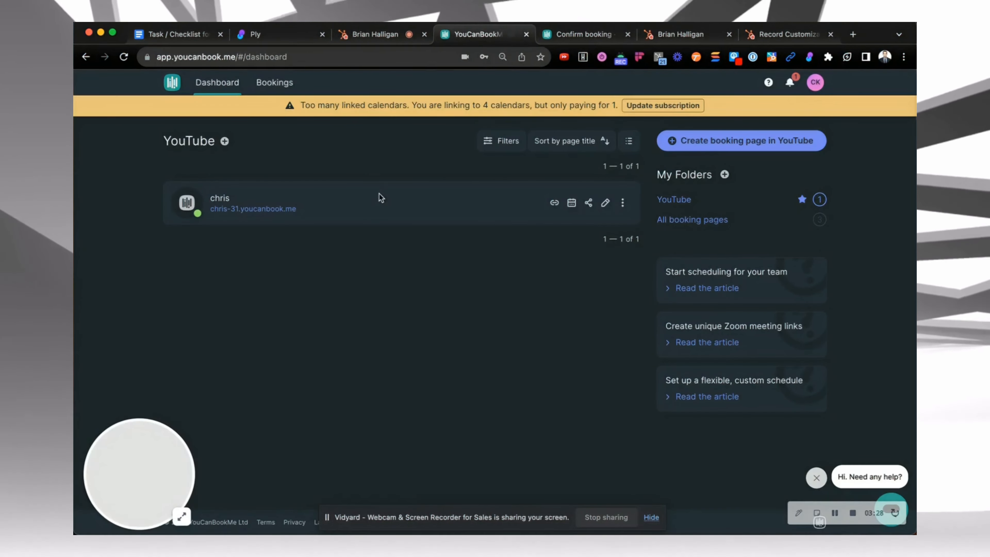
pyautogui.click(605, 202)
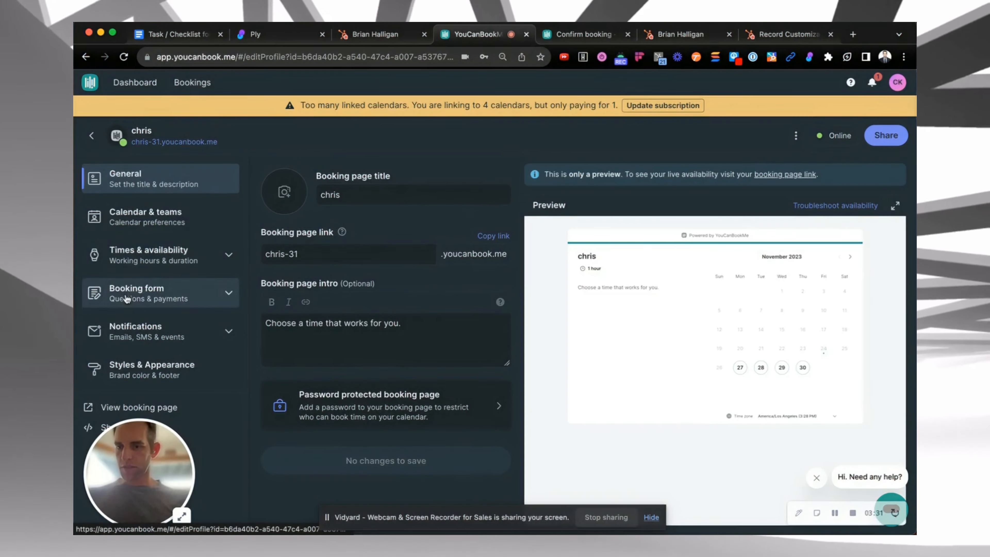
pyautogui.click(156, 293)
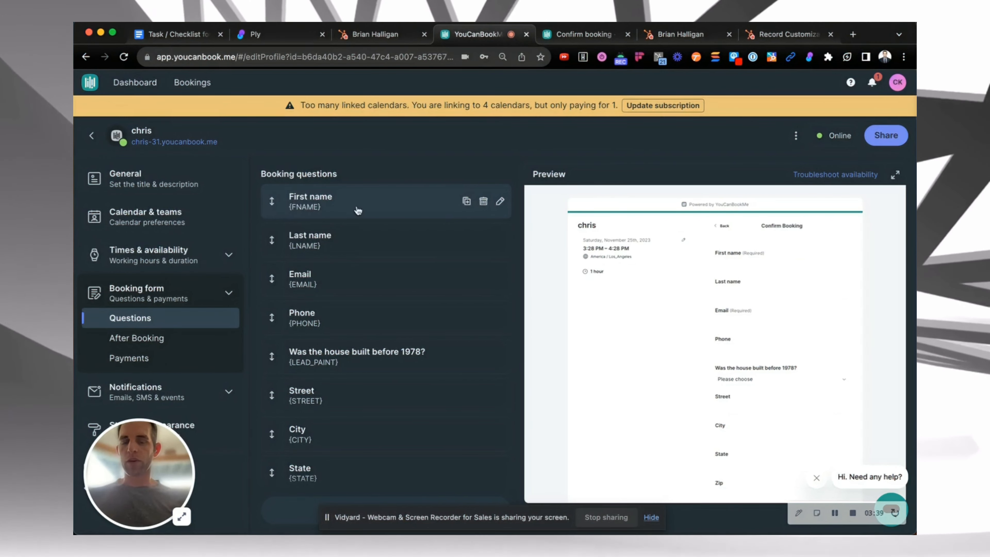
pyautogui.click(375, 34)
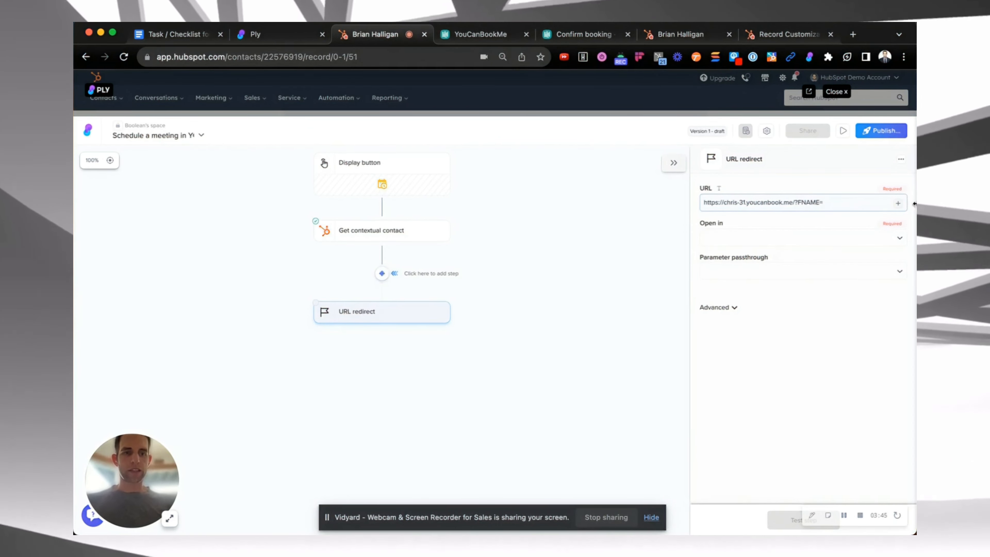
# Append 'FNAME=' to the URL and insert the contextual contact's first name property after it
pyautogui.click(898, 205)
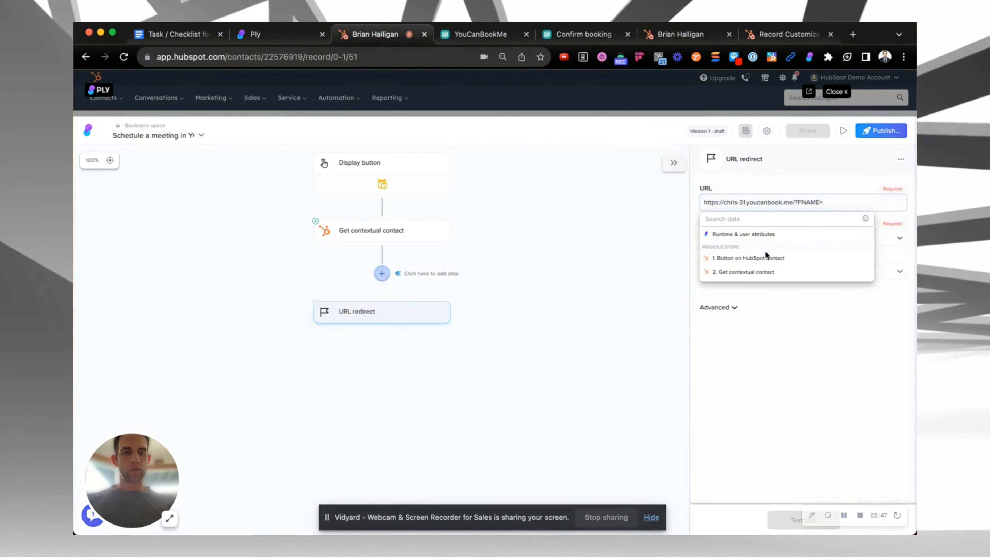
pyautogui.click(745, 275)
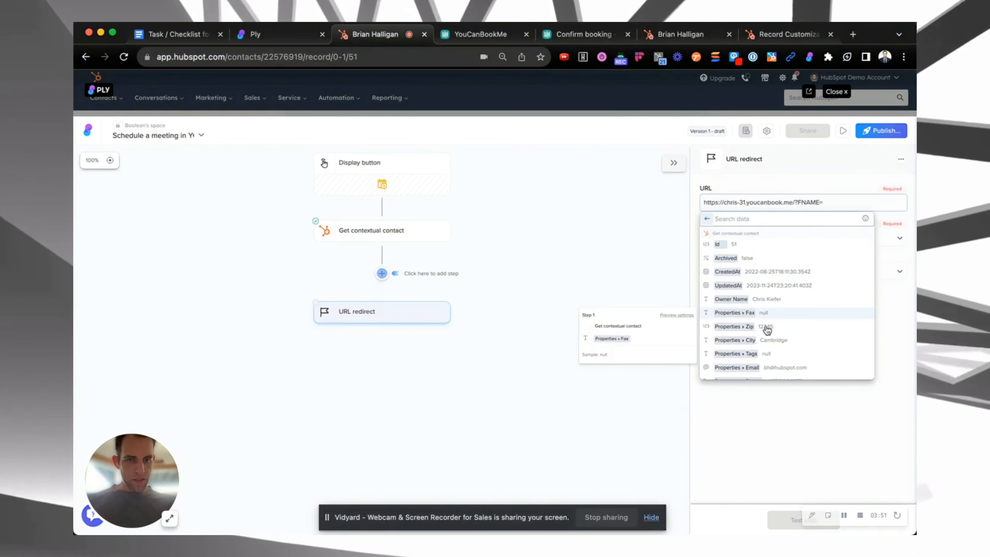
pyautogui.write('f')
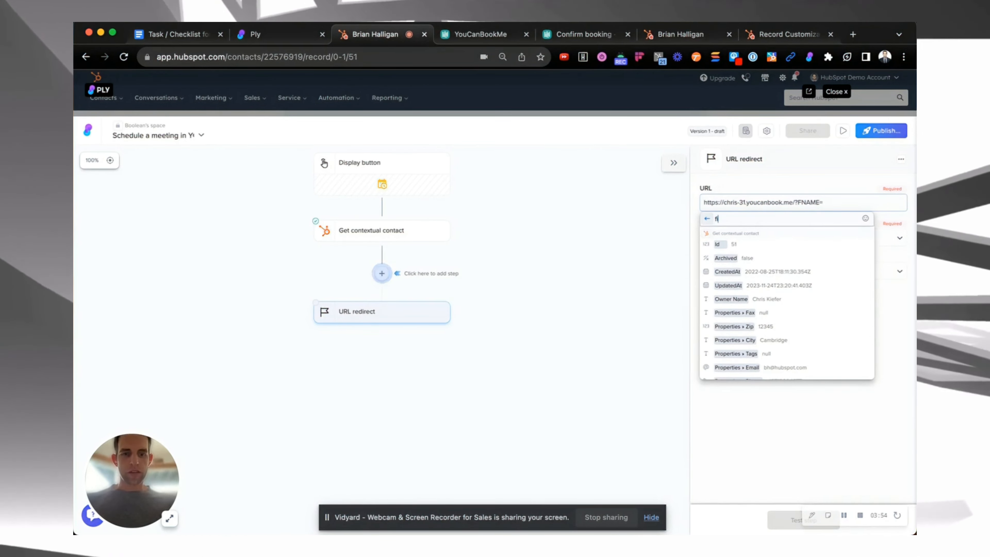
pyautogui.write('irstname')
pyautogui.click(760, 244)
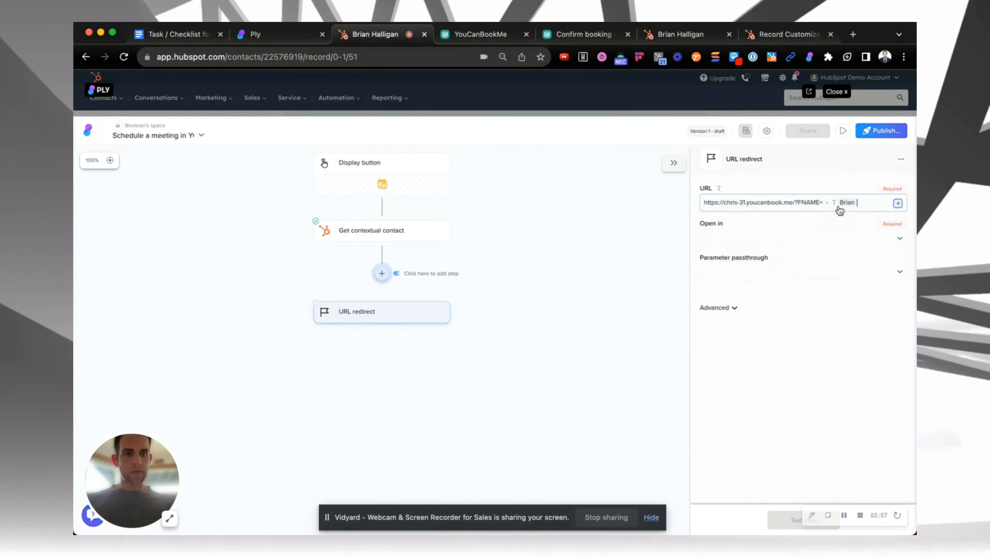
# Append '&LNAME=' to the URL and insert the contextual contact's last name property after it
pyautogui.scroll(3, 785, 212)
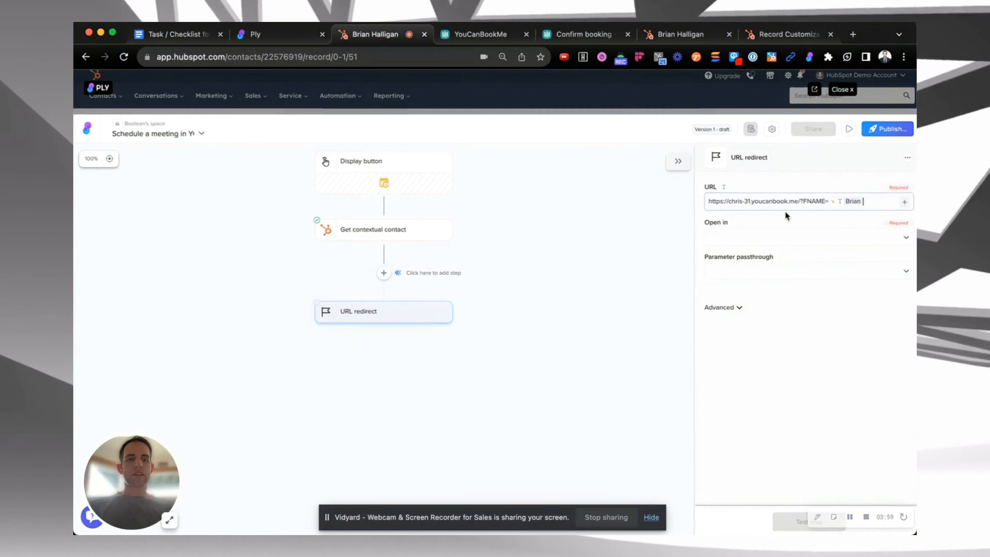
pyautogui.hscroll(2, 816, 197)
pyautogui.hscroll(3, 816, 197)
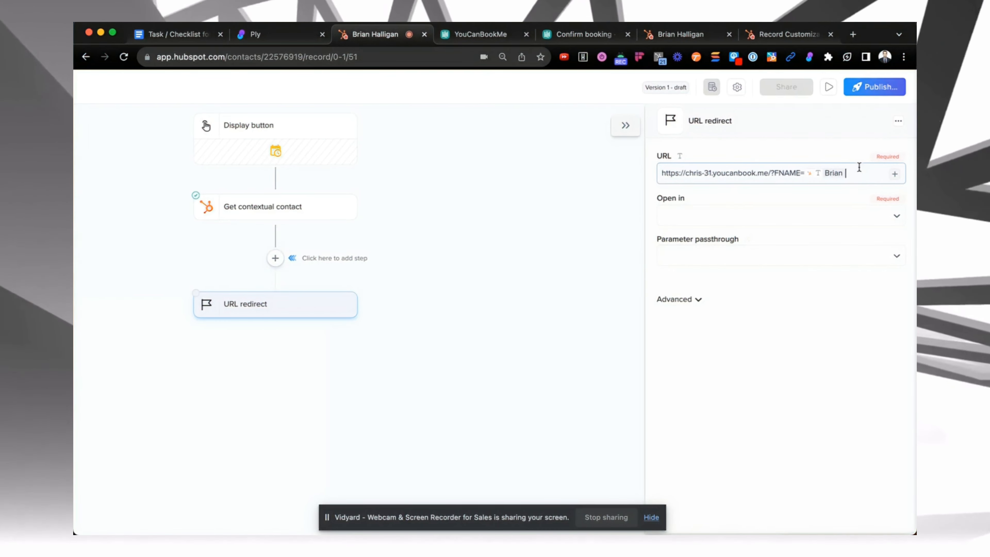
pyautogui.write('&')
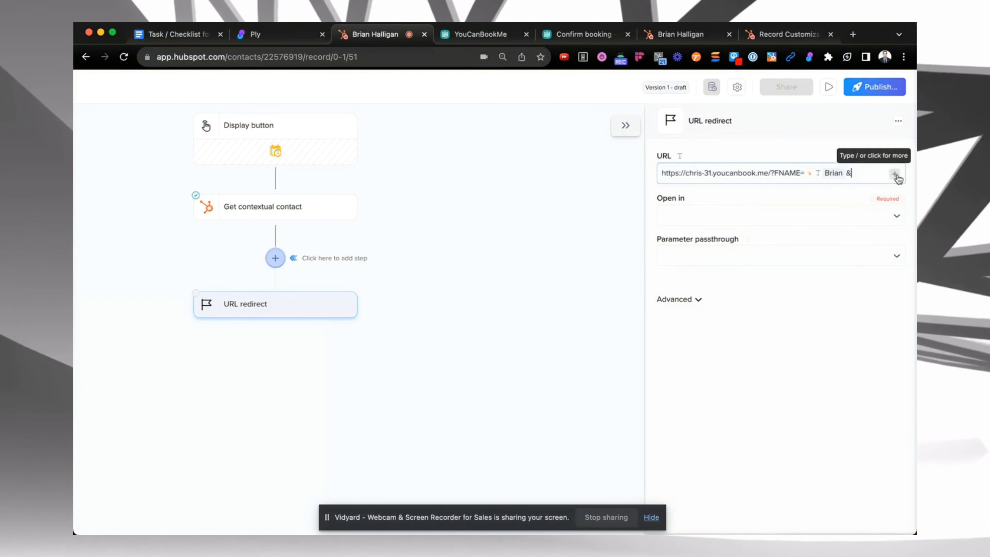
pyautogui.click(466, 34)
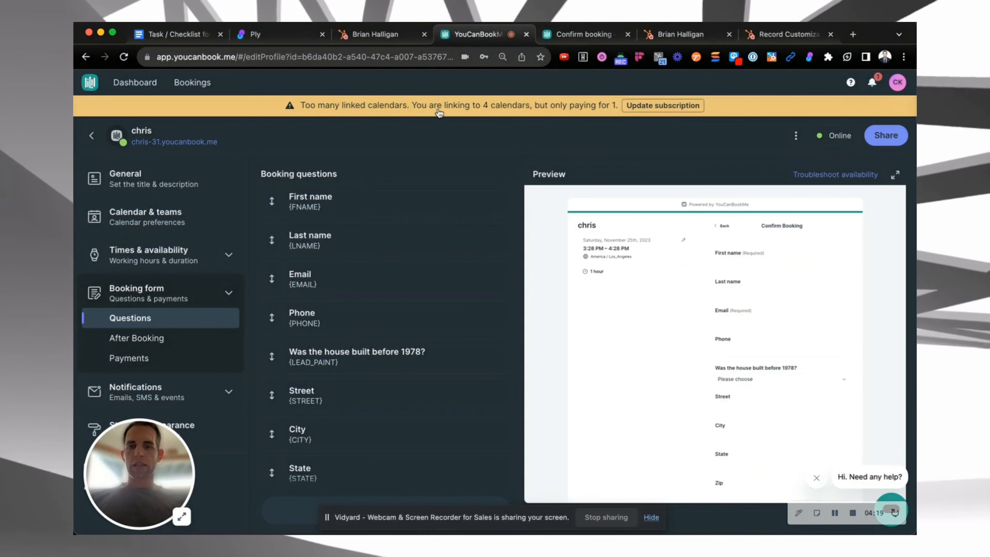
pyautogui.click(341, 35)
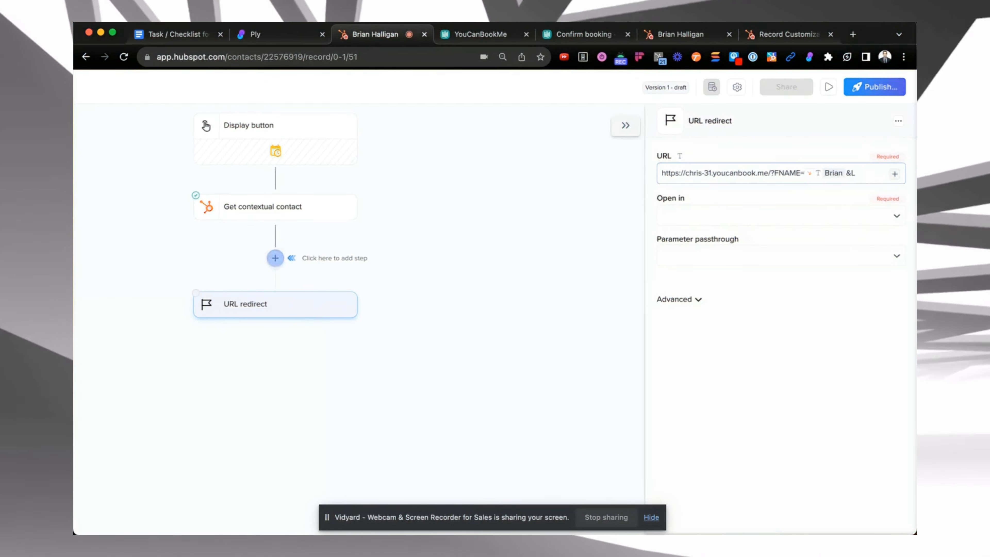
pyautogui.write('NAME')
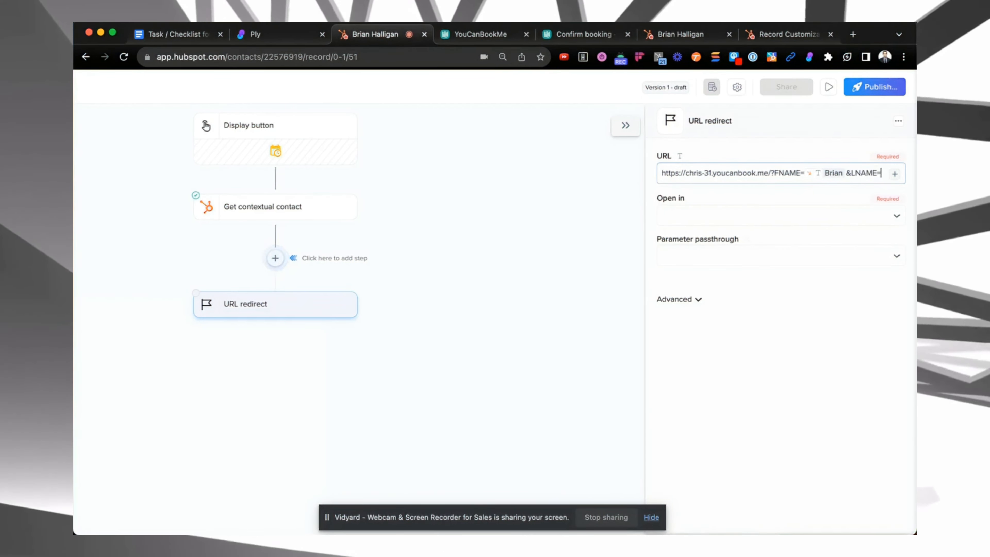
pyautogui.write('=')
pyautogui.click(899, 179)
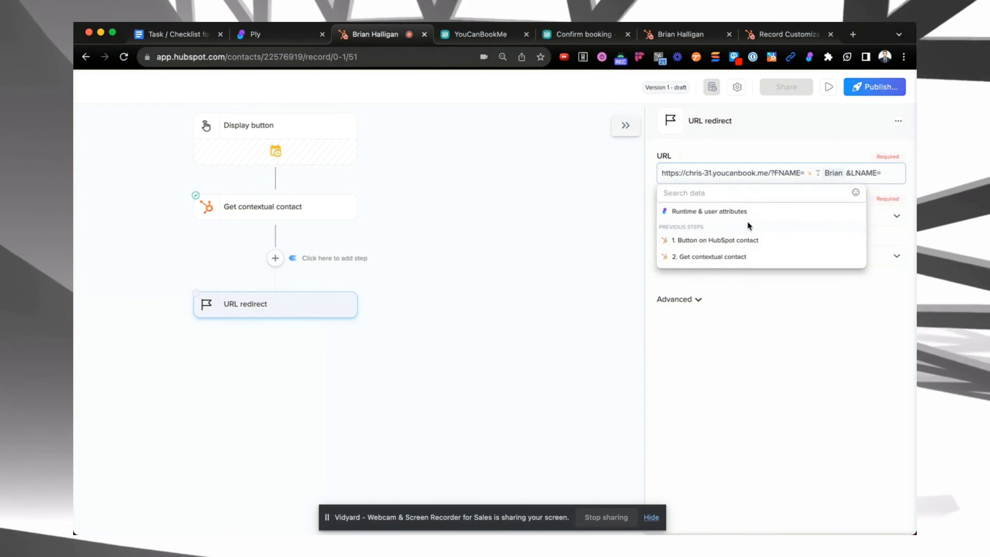
pyautogui.click(722, 257)
pyautogui.write('last')
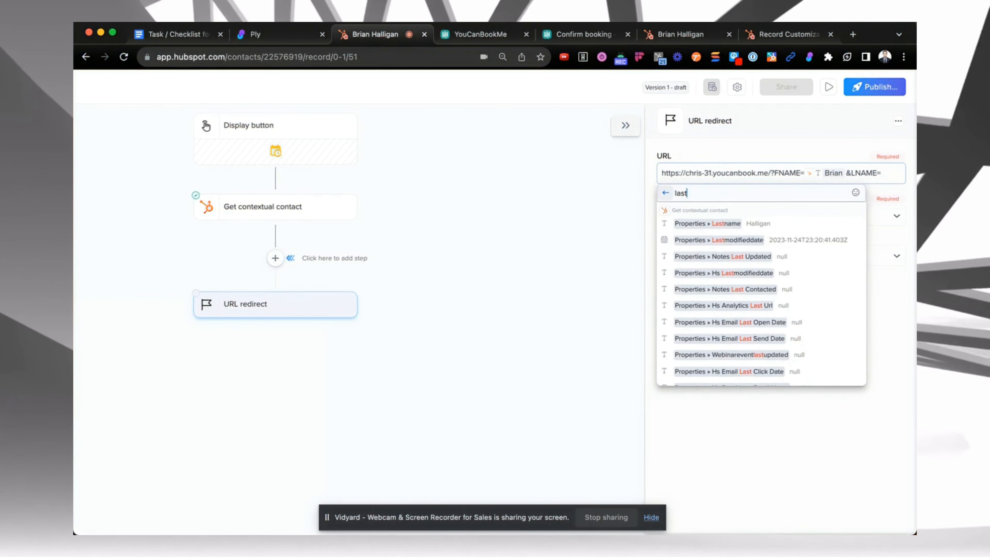
pyautogui.write('name')
pyautogui.click(736, 223)
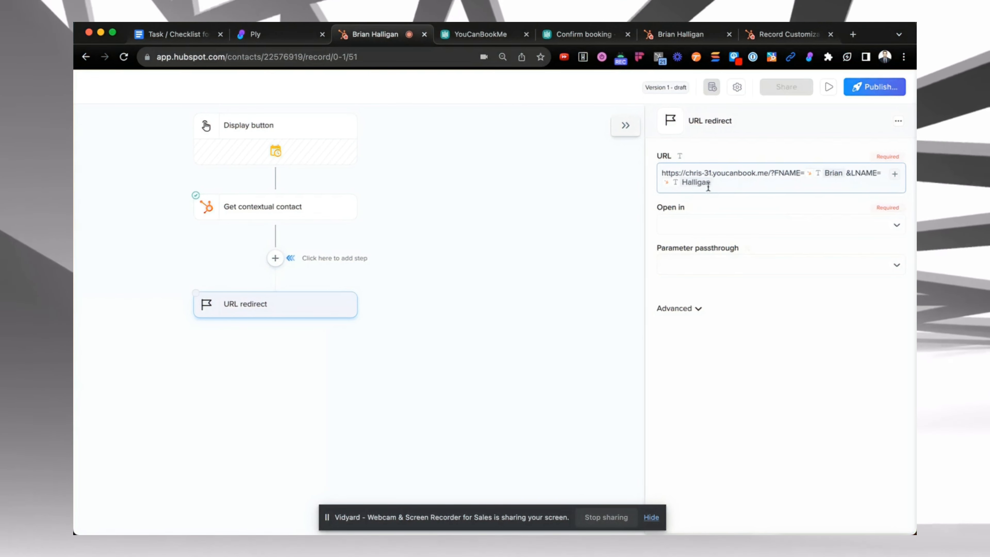
# Set the redirect to open in a new tab
pyautogui.click(687, 225)
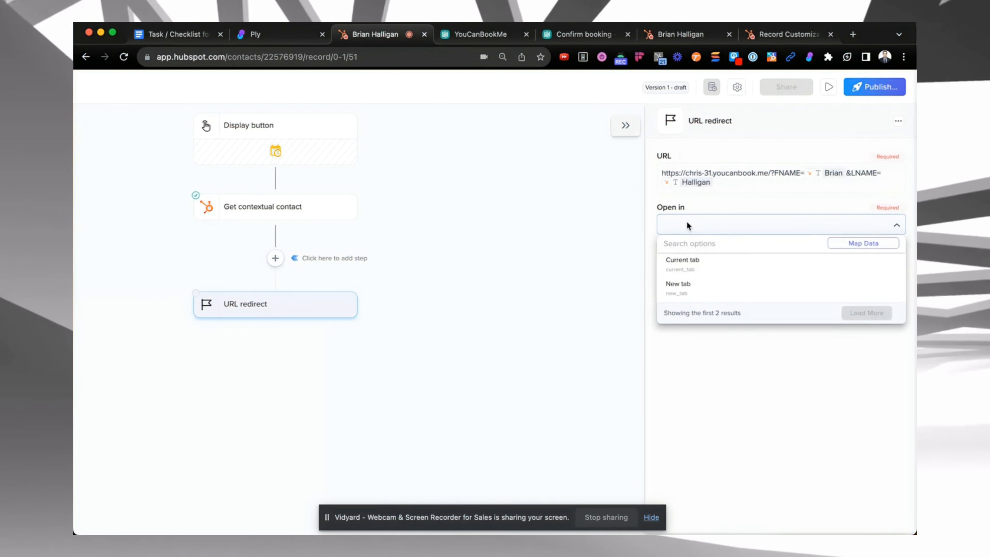
pyautogui.click(687, 286)
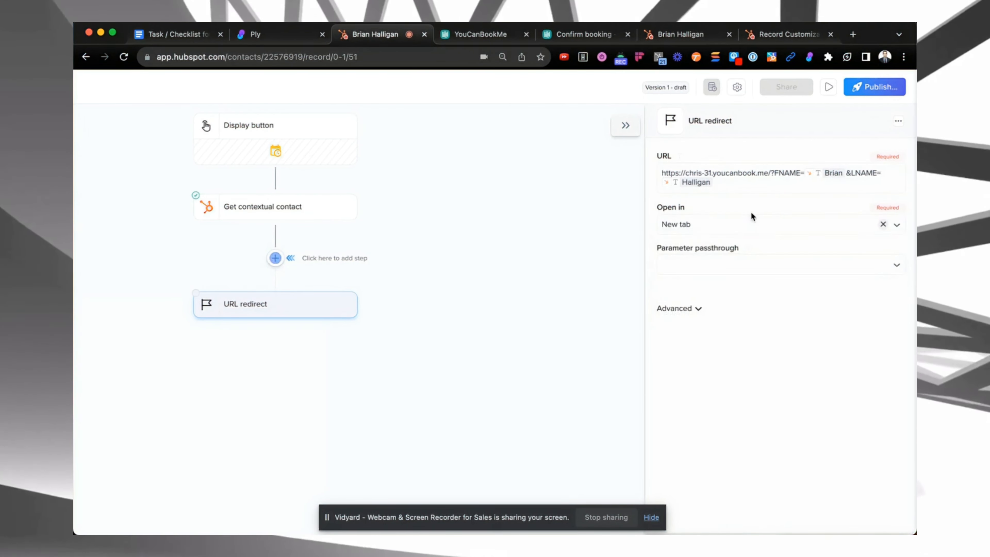
pyautogui.click(728, 266)
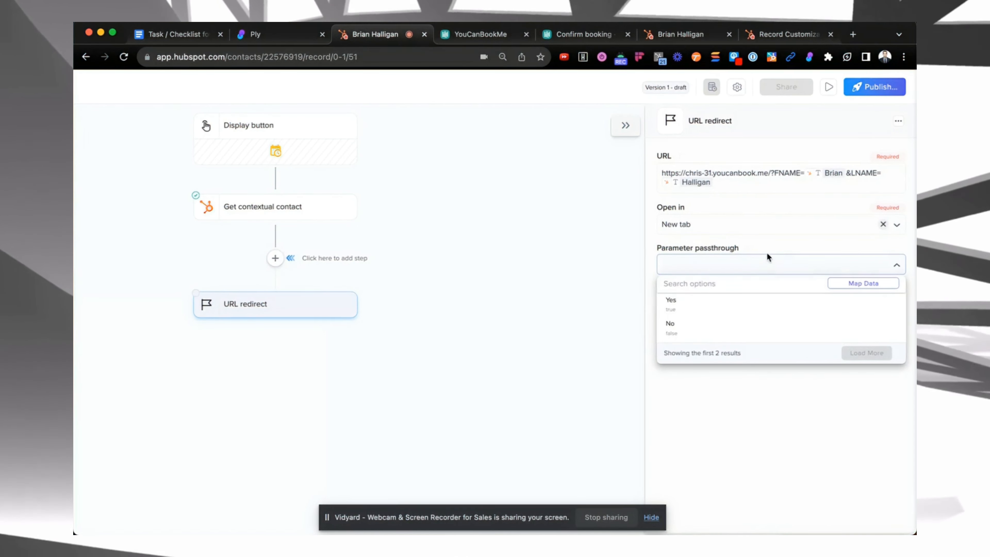
pyautogui.click(834, 242)
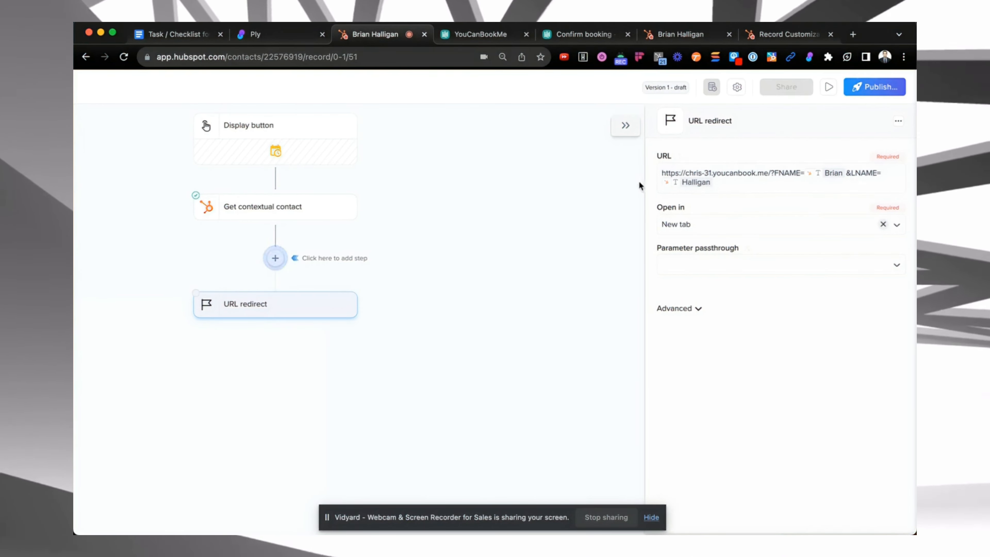
# Attempt to publish the flow and run a test of the URL redirect step
pyautogui.click(878, 96)
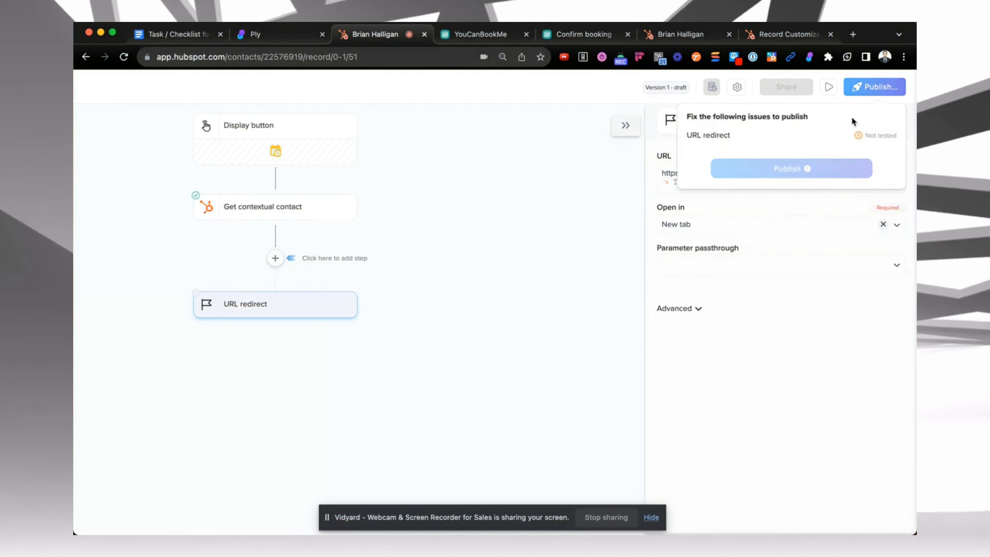
pyautogui.click(760, 342)
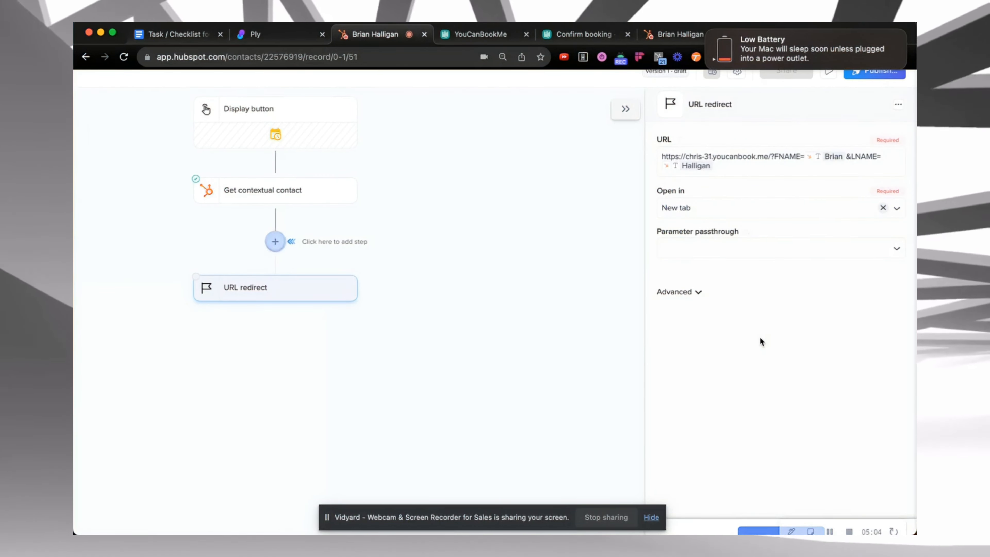
pyautogui.click(791, 520)
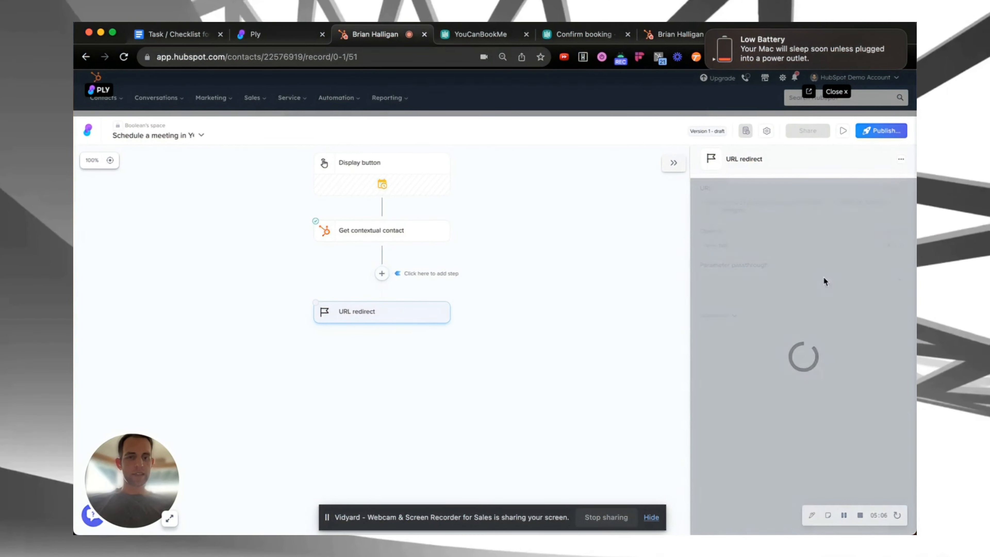
pyautogui.click(707, 32)
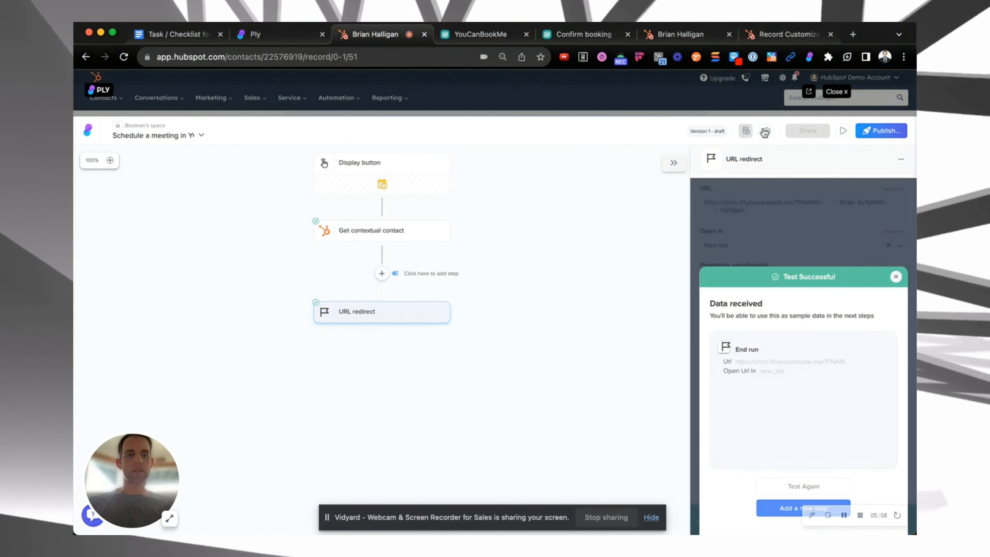